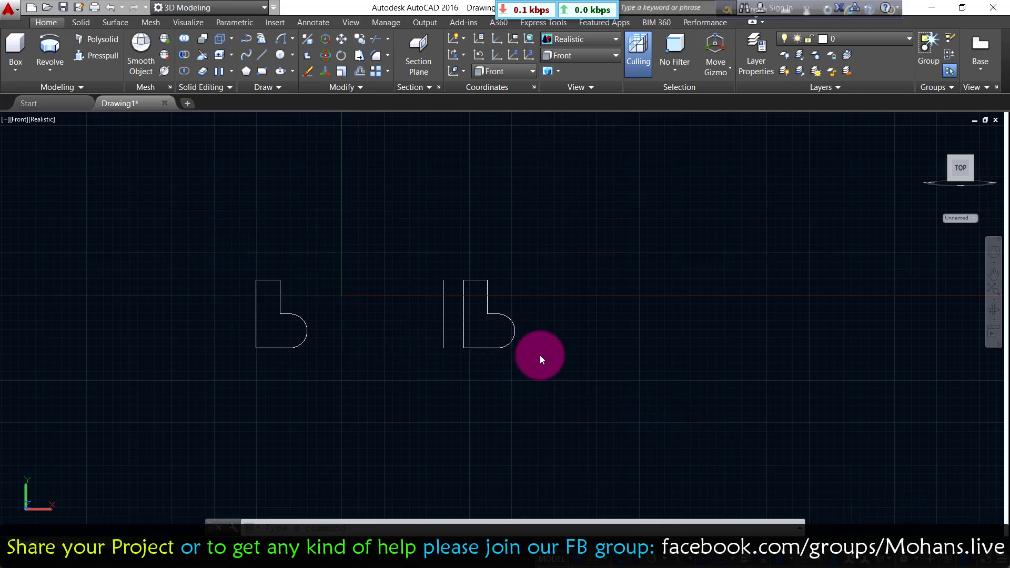
Step: Crossing-select both old L-shaped profiles and the vertical line beside them
{"action": "left_click", "coordinate": [544, 372]}
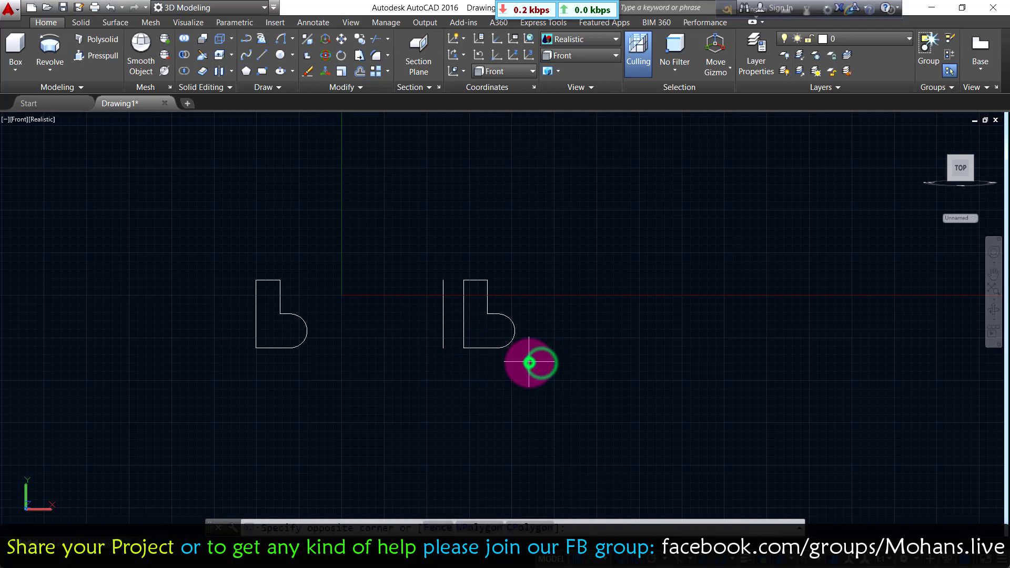
{"action": "left_click", "coordinate": [120, 189]}
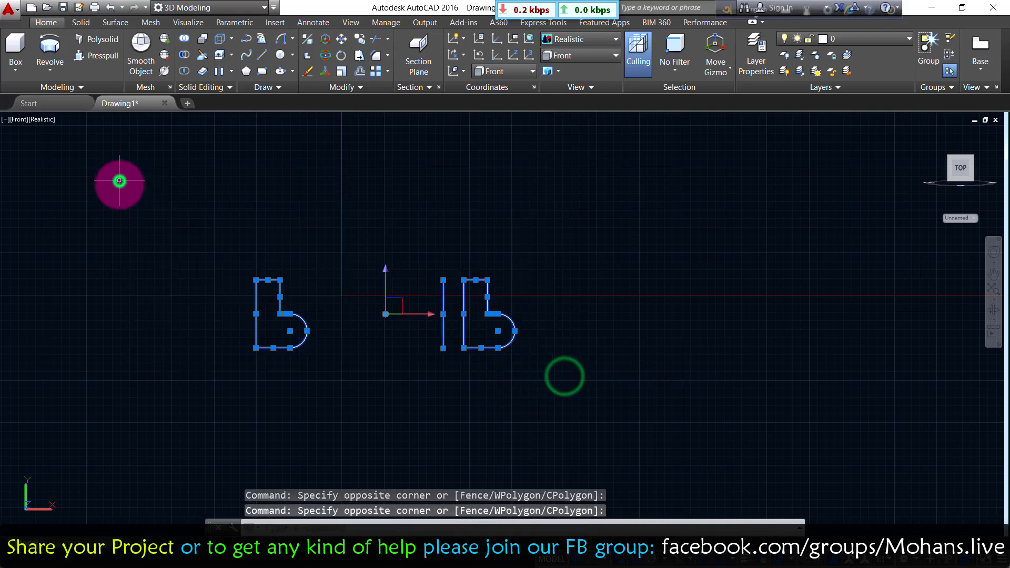
Step: Erase the old geometry and set the viewport to Front view with the Realistic visual style
{"action": "key", "text": "Delete"}
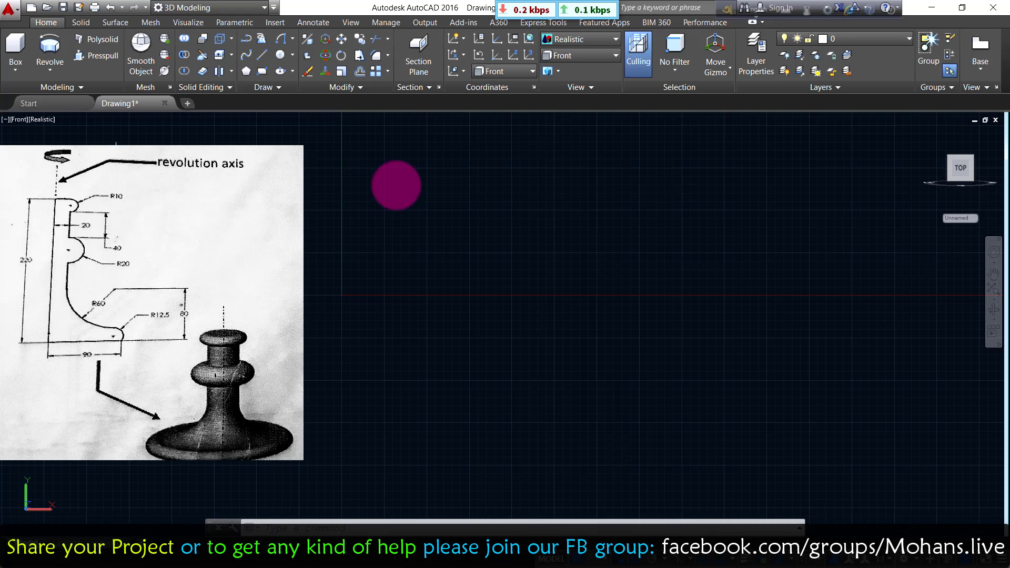
{"action": "left_click", "coordinate": [577, 57]}
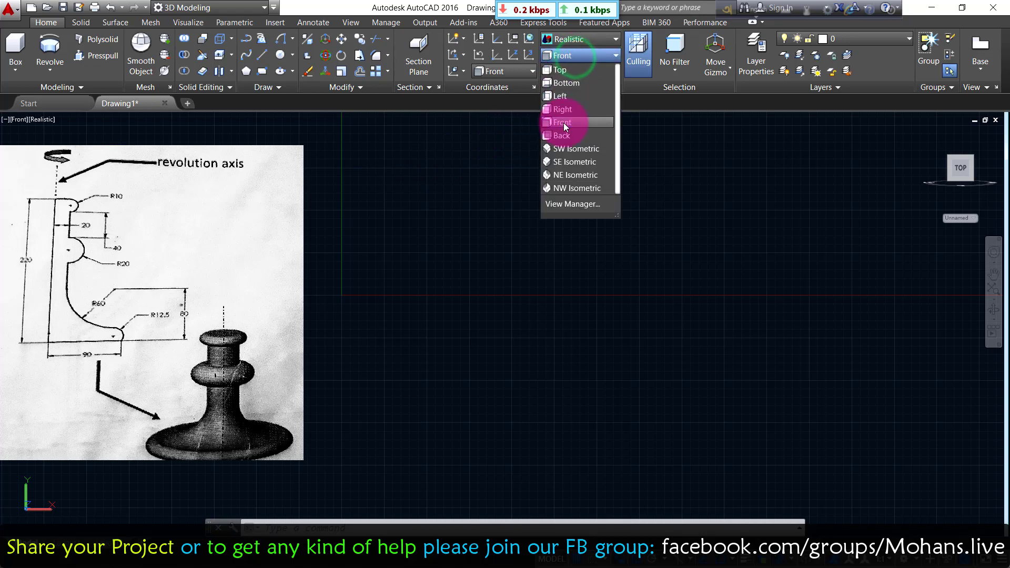
{"action": "left_click", "coordinate": [564, 122]}
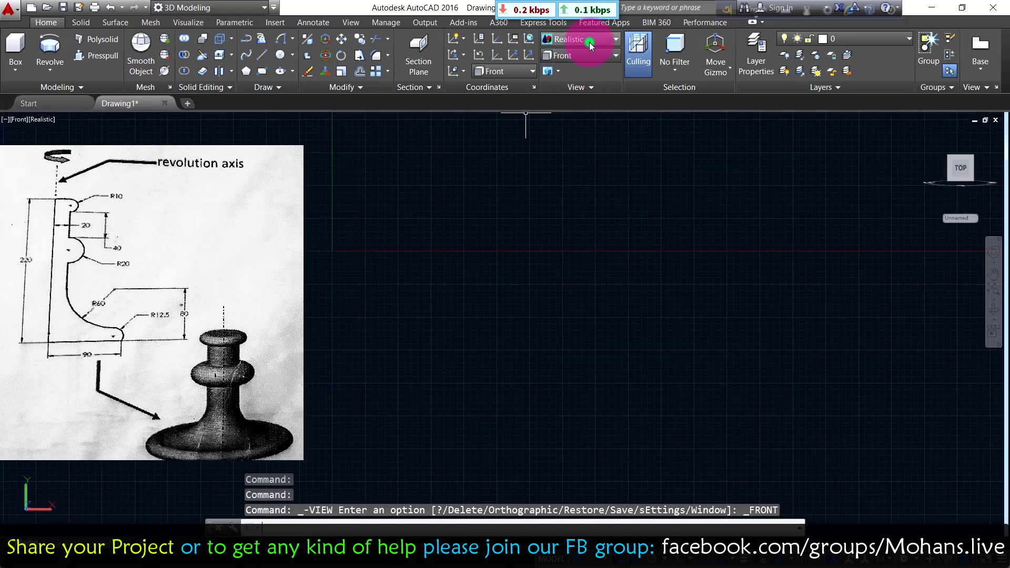
{"action": "left_click", "coordinate": [614, 40]}
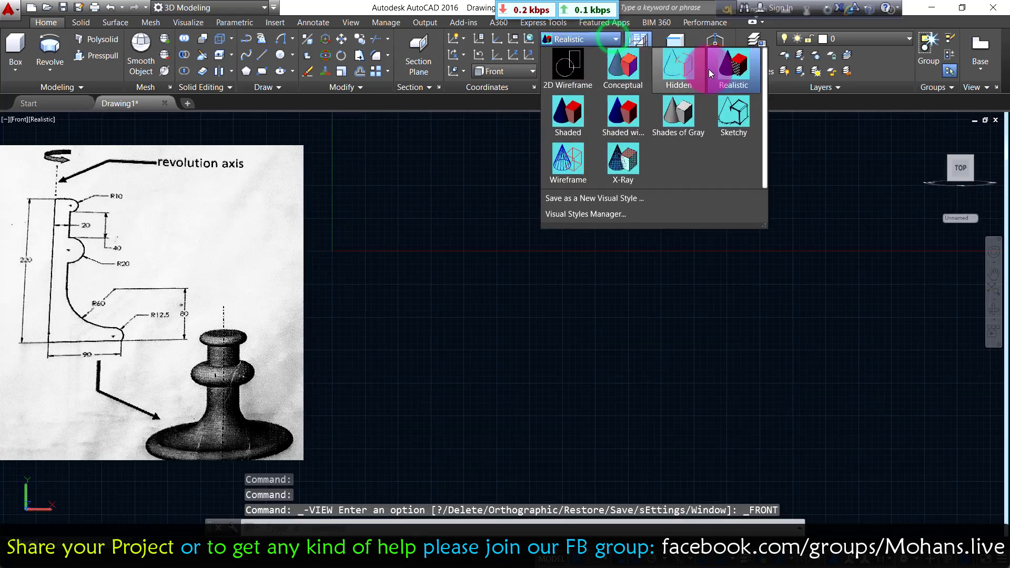
{"action": "left_click", "coordinate": [727, 78]}
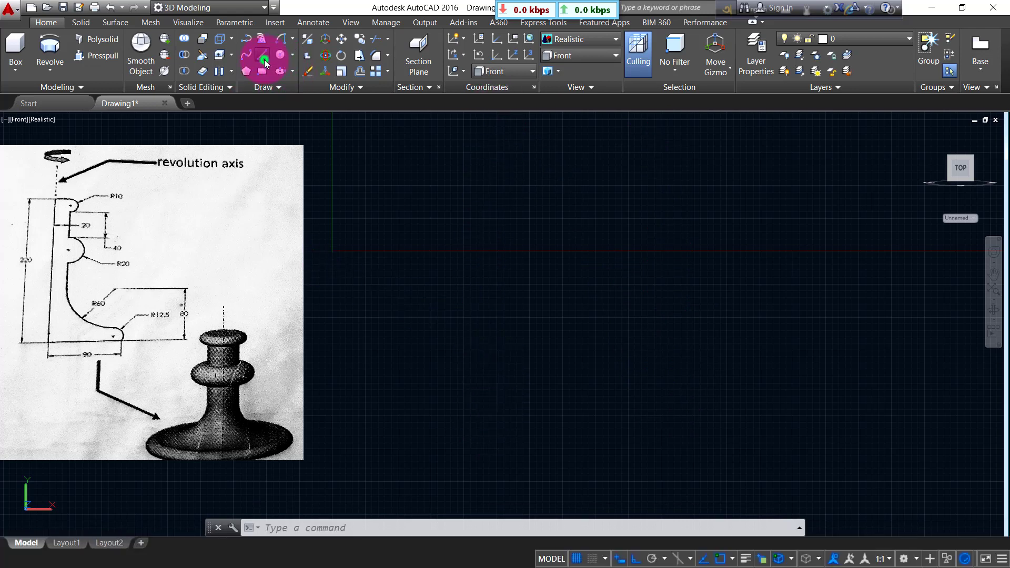
Step: Draw a 220-unit vertical line from a picked start point, then a 90-unit horizontal base line
{"action": "left_click", "coordinate": [264, 59]}
{"action": "left_click", "coordinate": [452, 143]}
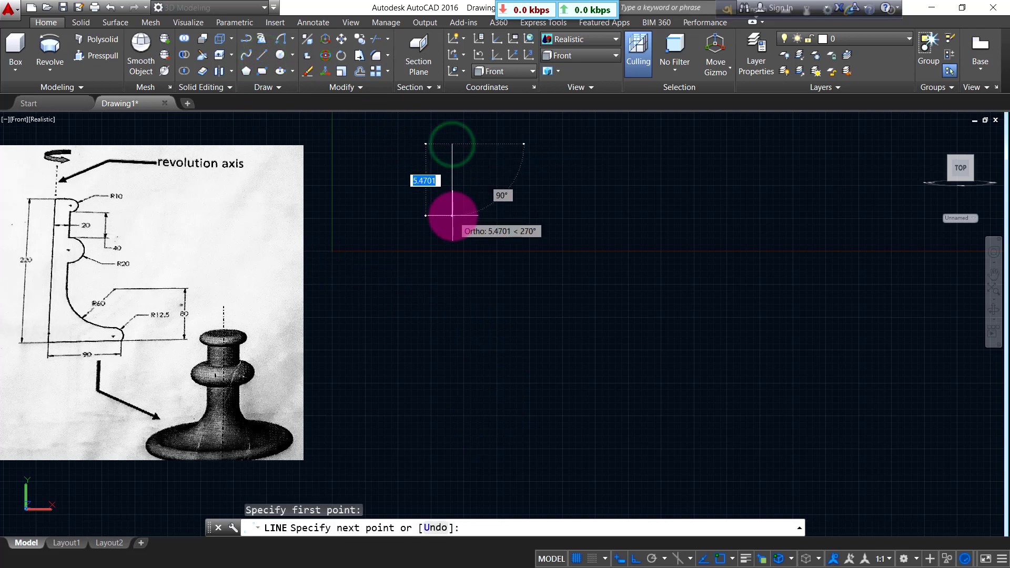
{"action": "type", "text": "220"}
{"action": "key", "text": "Return"}
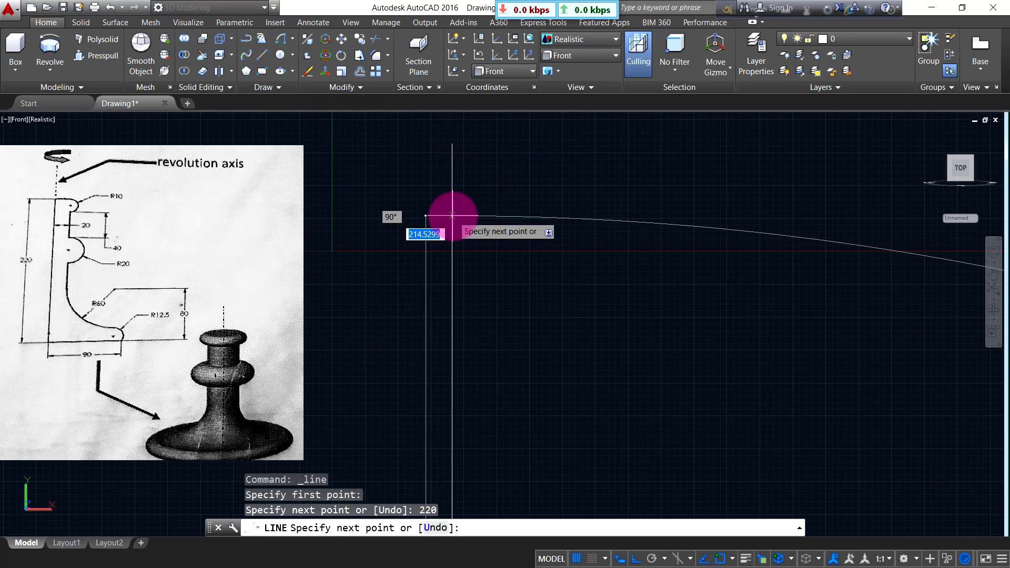
{"action": "scroll", "coordinate": [671, 447], "scroll_direction": "down", "scroll_amount": 4}
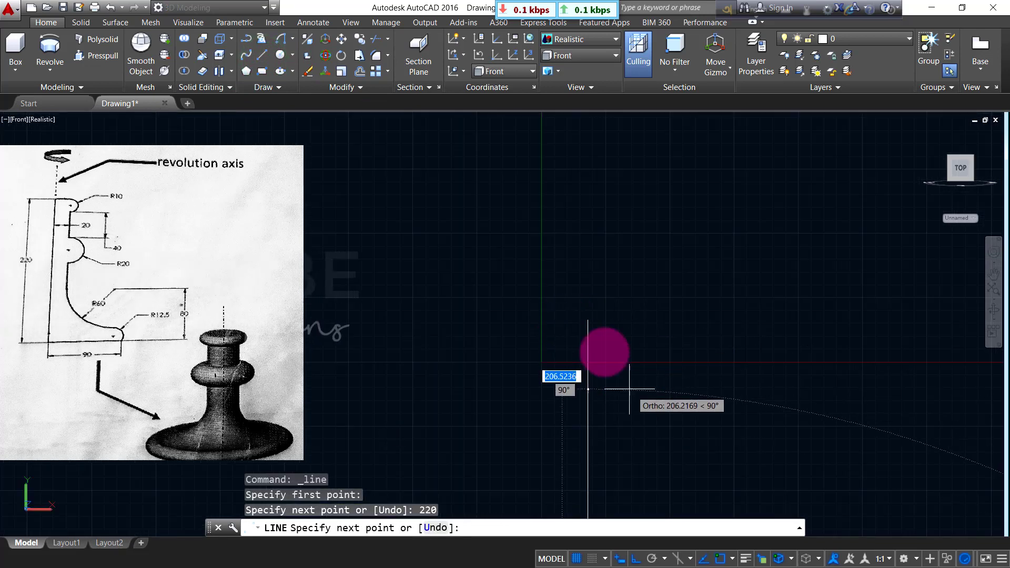
{"action": "middle_click_drag", "start_coordinate": [595, 395], "coordinate": [519, 292]}
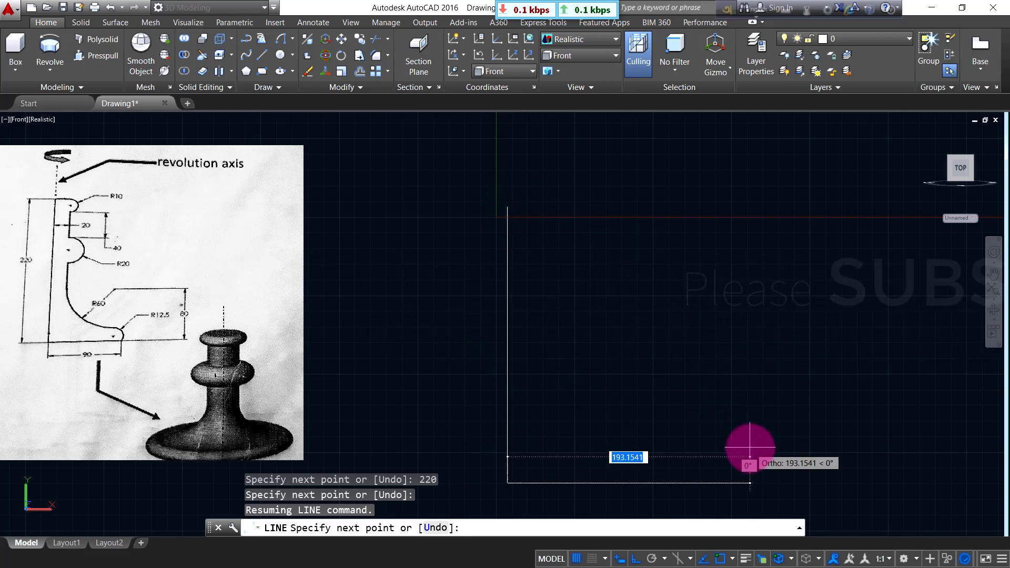
{"action": "type", "text": "90"}
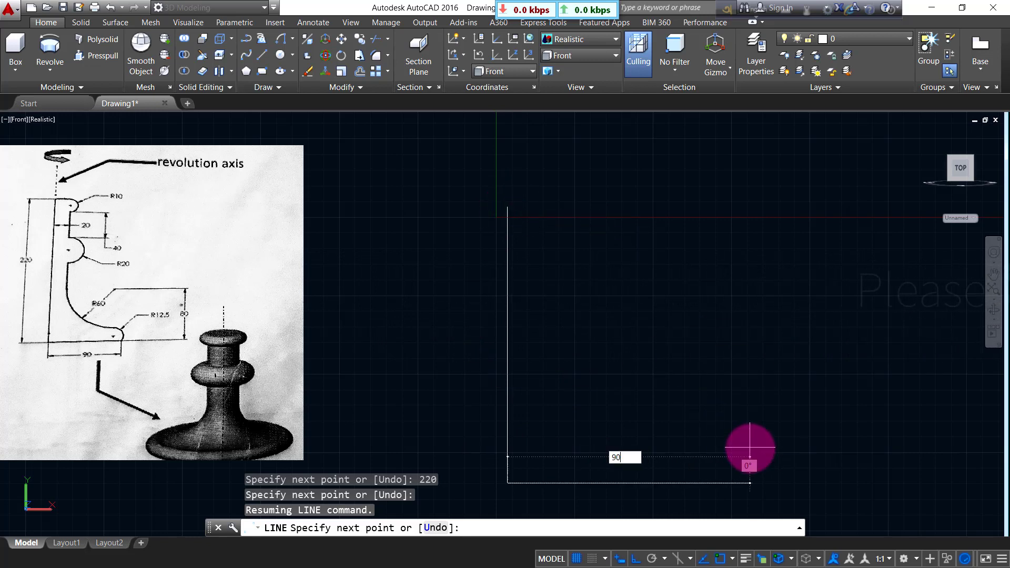
{"action": "key", "text": "Return"}
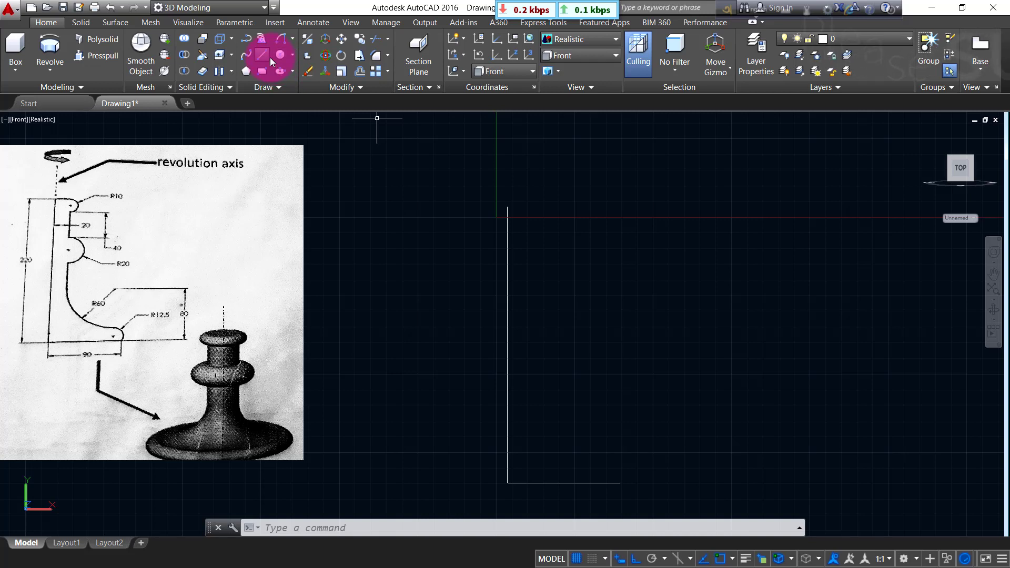
Step: Draw a 20-unit top ledge, a 20-unit drop and a 40-unit segment, then erase the 20-unit drop
{"action": "left_click", "coordinate": [271, 59]}
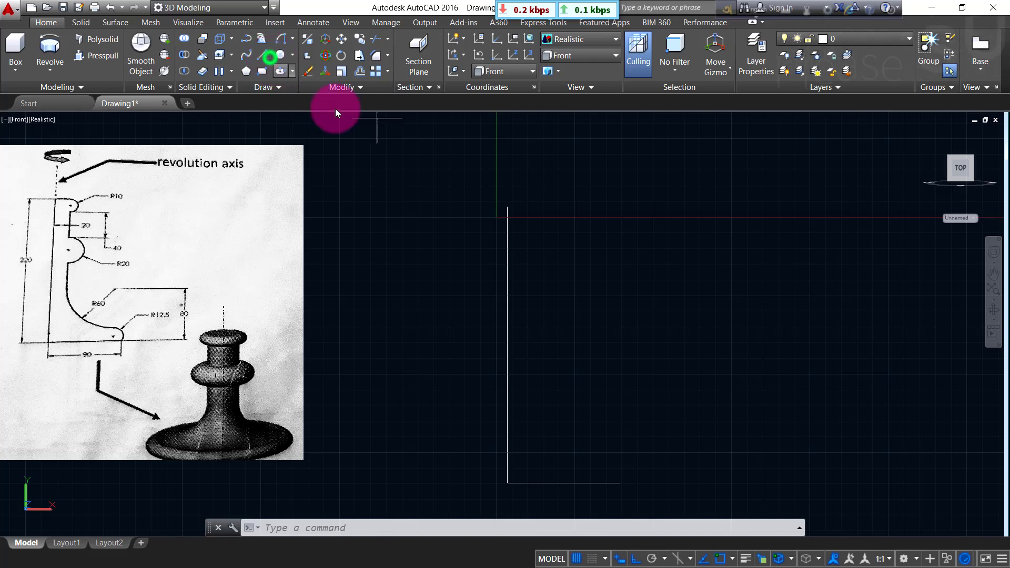
{"action": "left_click", "coordinate": [508, 207]}
{"action": "type", "text": "20"}
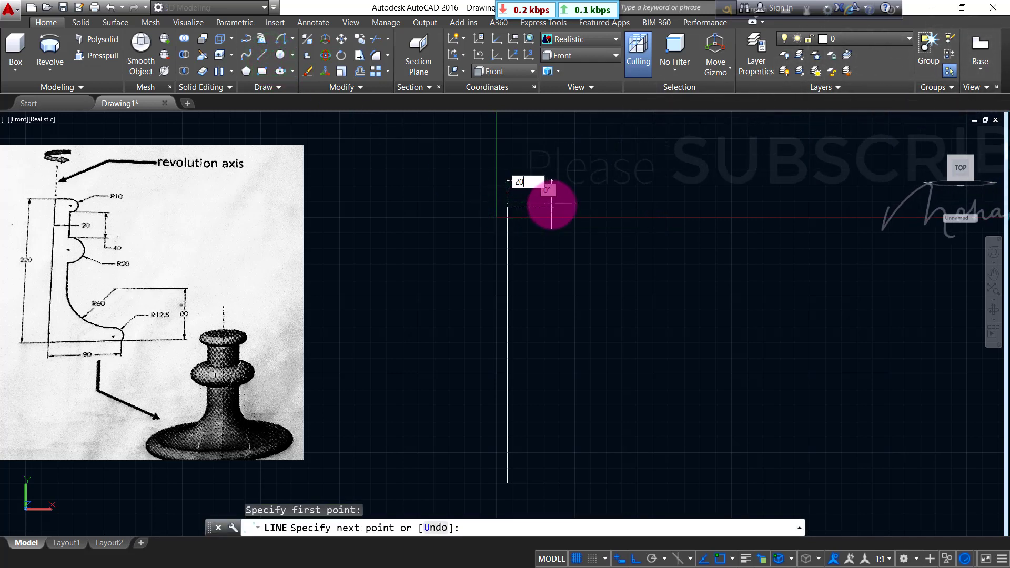
{"action": "key", "text": "Return"}
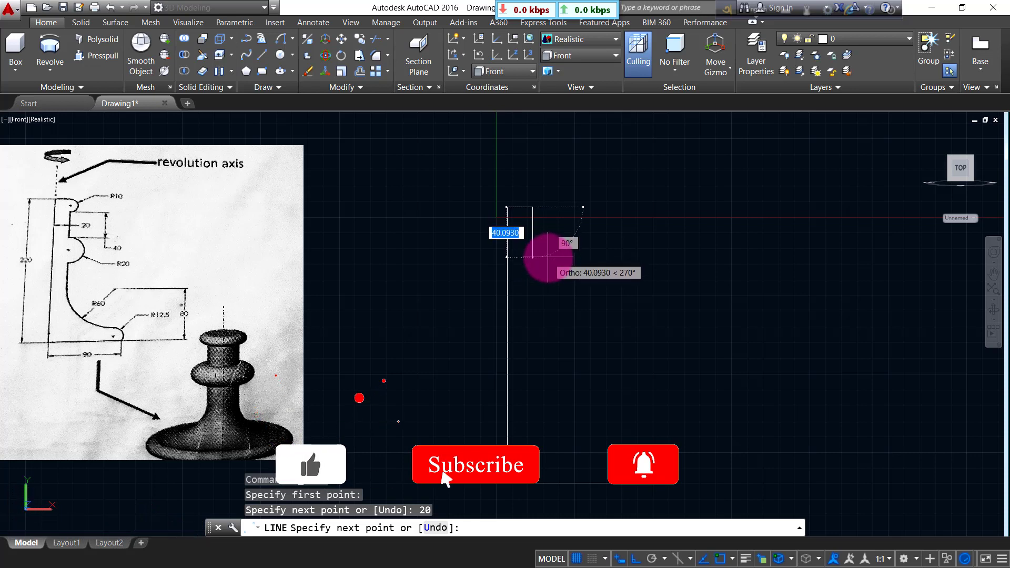
{"action": "type", "text": "20"}
{"action": "key", "text": "Return"}
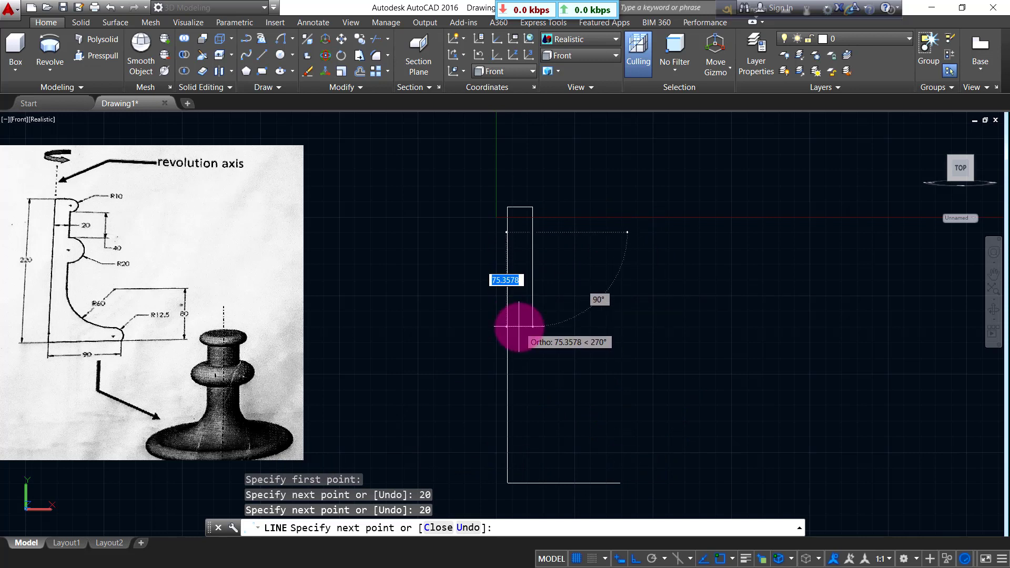
{"action": "key", "text": "Return"}
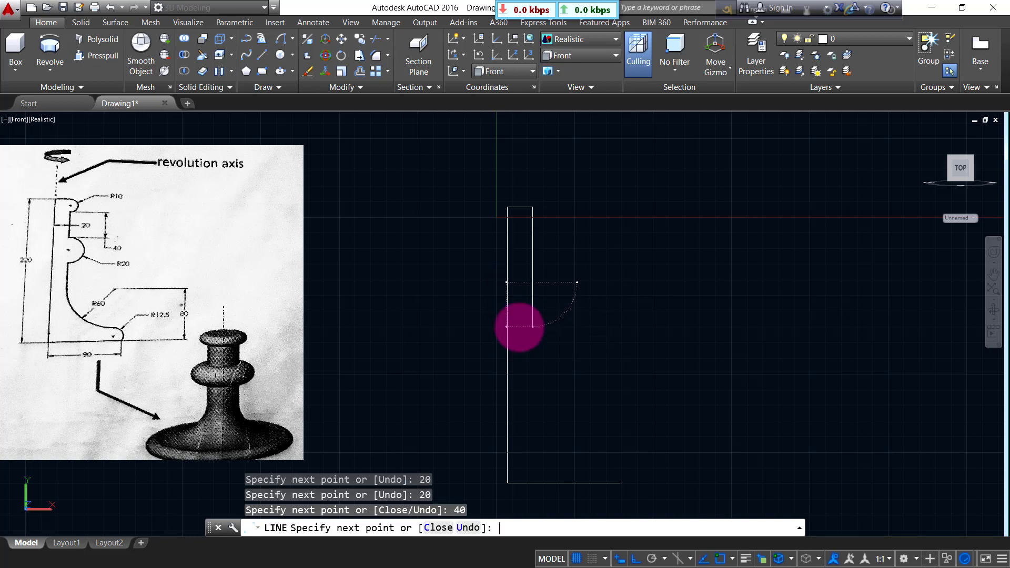
{"action": "key", "text": "Return"}
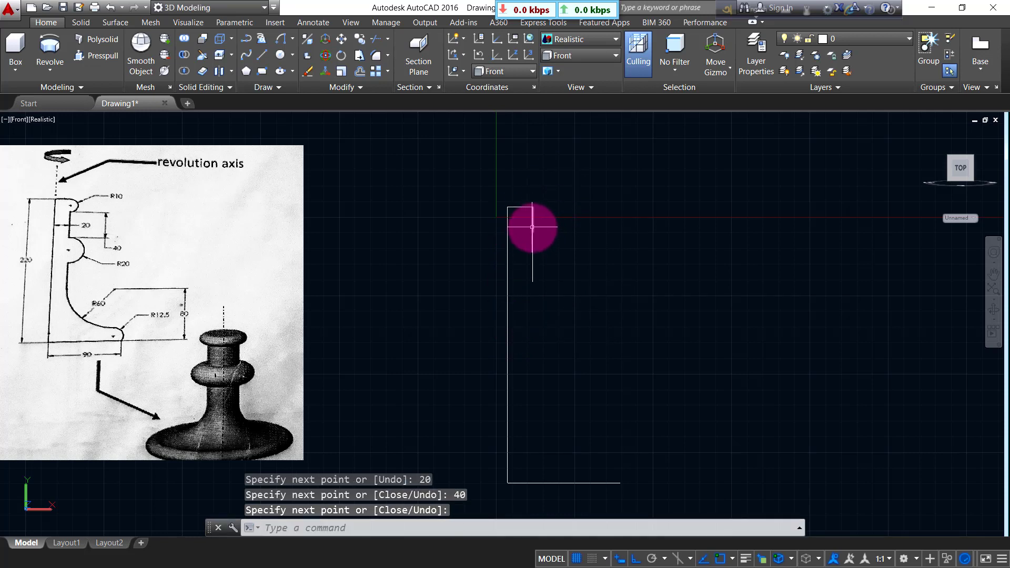
{"action": "left_click", "coordinate": [532, 226]}
{"action": "key", "text": "Delete"}
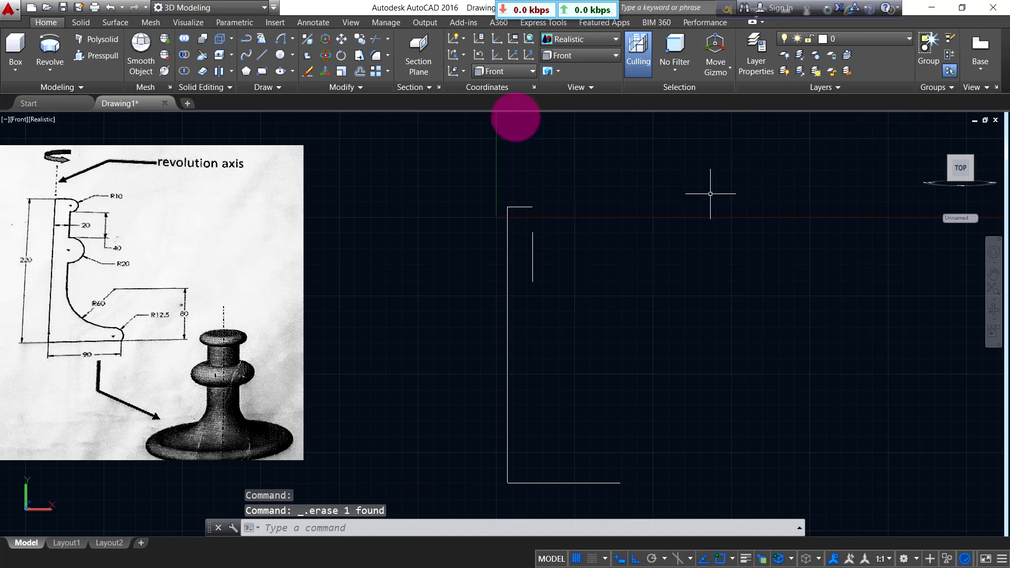
Step: Connect the ledge end to the short vertical segment with a start-end-radius arc of R10
{"action": "left_click", "coordinate": [293, 39]}
{"action": "left_click", "coordinate": [343, 229]}
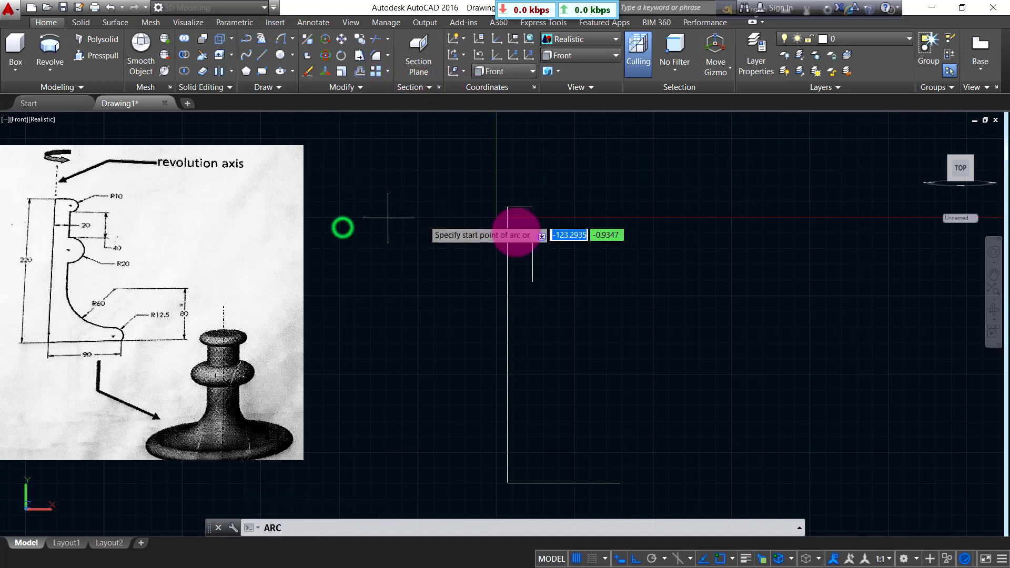
{"action": "left_click", "coordinate": [532, 235]}
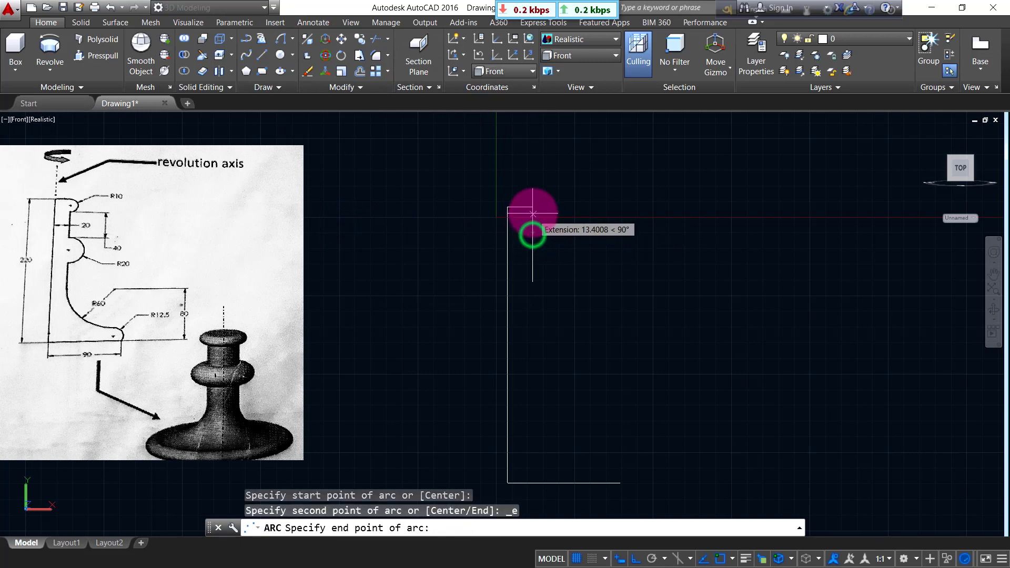
{"action": "left_click", "coordinate": [533, 207]}
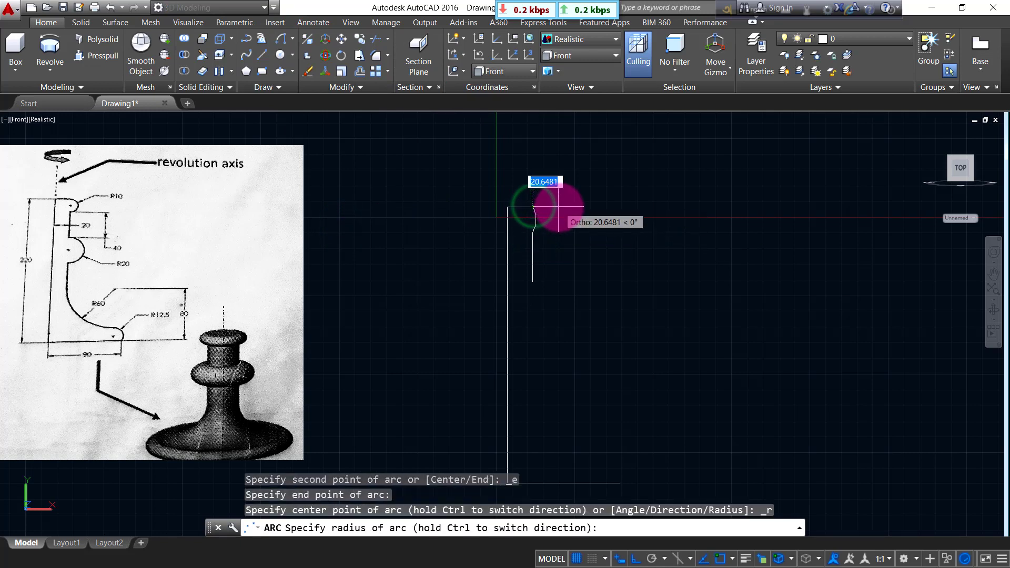
{"action": "type", "text": "10"}
{"action": "key", "text": "Return"}
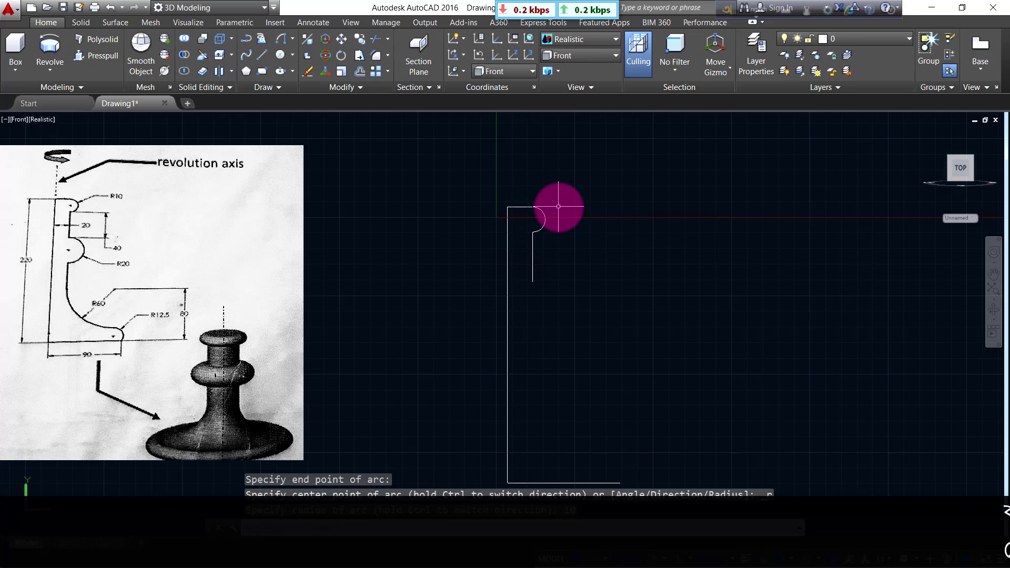
{"action": "scroll", "coordinate": [534, 207], "scroll_direction": "up", "scroll_amount": 3}
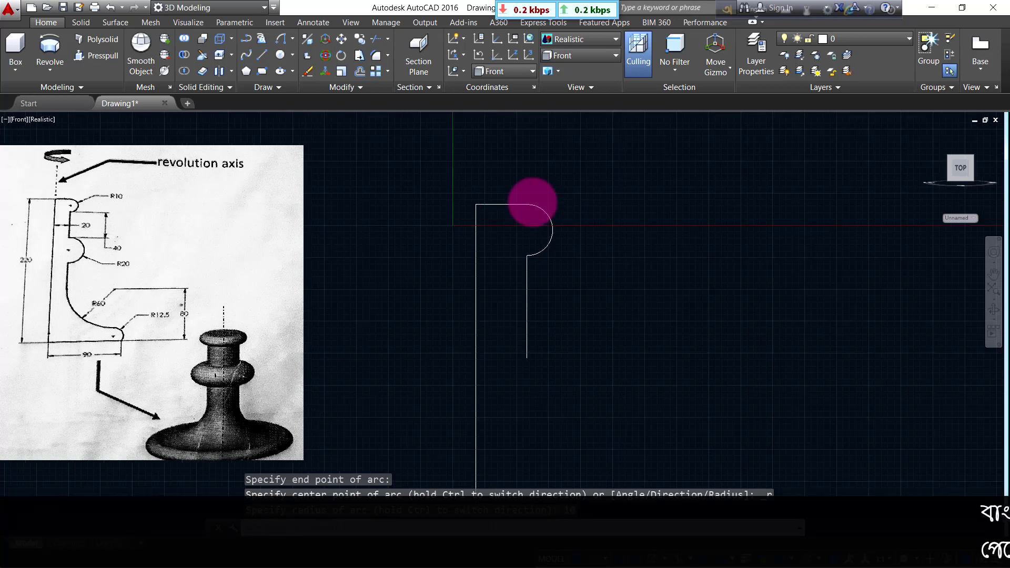
{"action": "scroll", "coordinate": [539, 222], "scroll_direction": "up", "scroll_amount": 3}
{"action": "scroll", "coordinate": [568, 295], "scroll_direction": "down", "scroll_amount": 3}
{"action": "scroll", "coordinate": [526, 248], "scroll_direction": "down", "scroll_amount": 2}
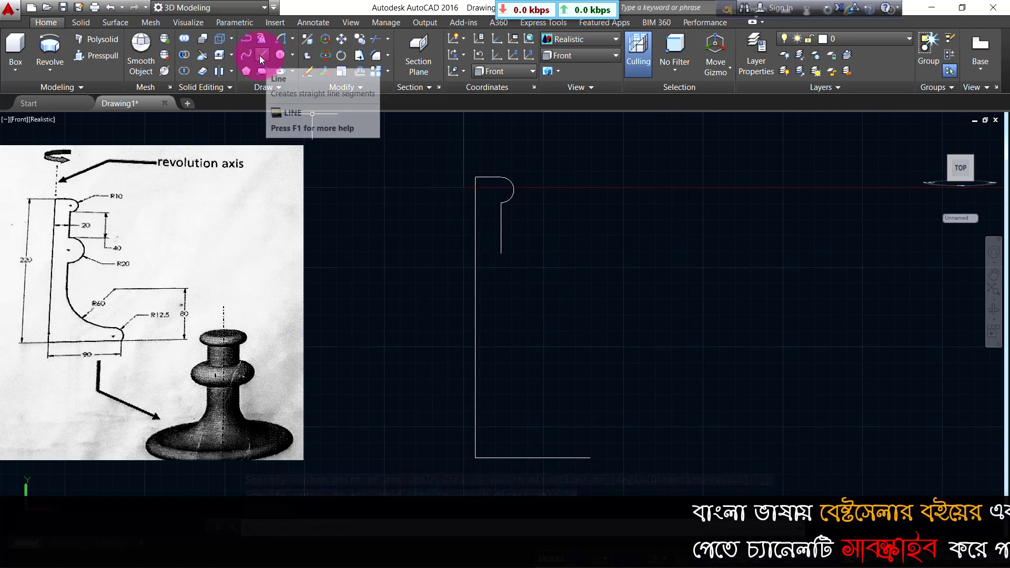
Step: Extend the inner vertical edge below the arc in pieces, then erase the 40-unit piece
{"action": "left_click", "coordinate": [260, 55]}
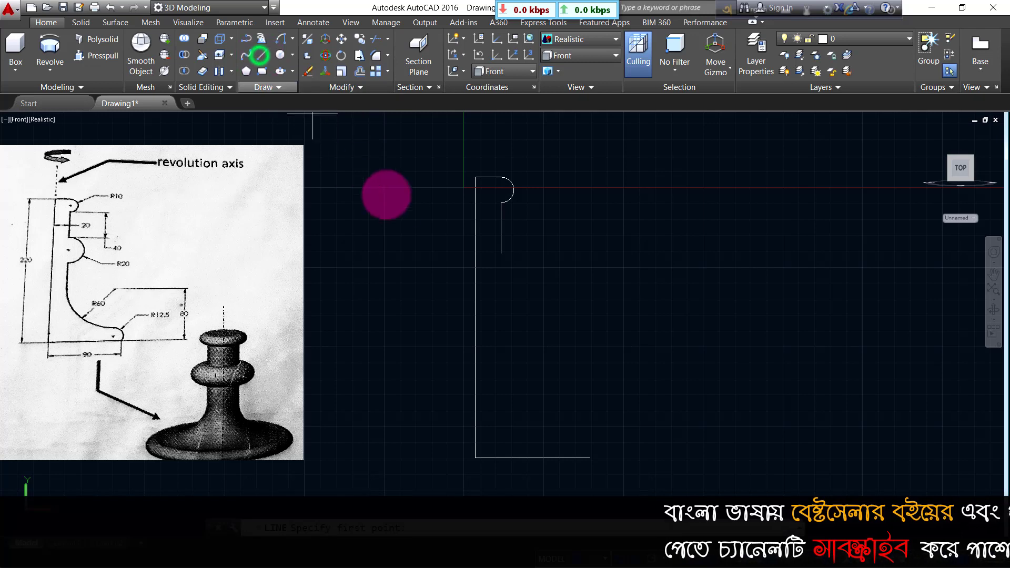
{"action": "left_click", "coordinate": [500, 255]}
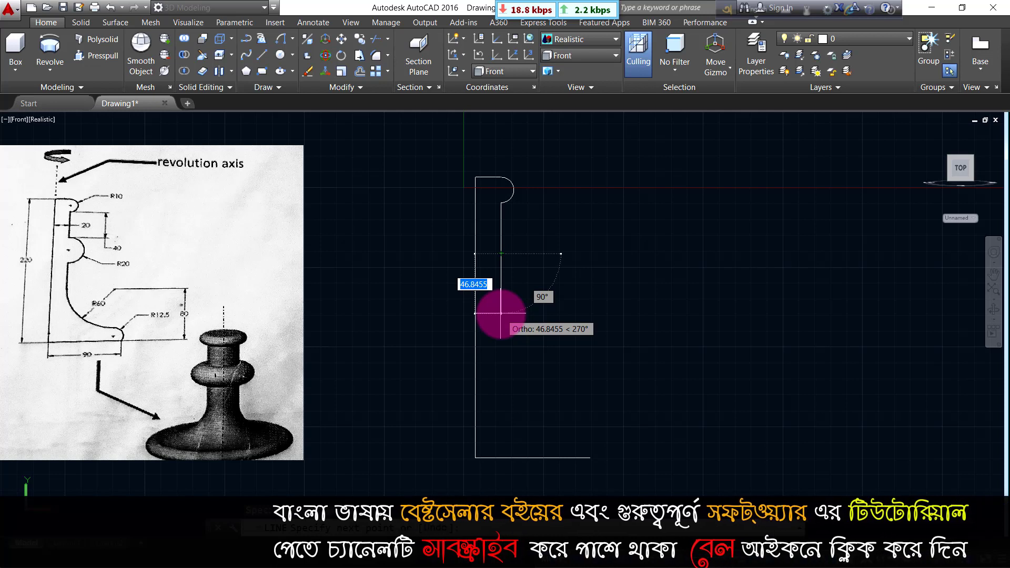
{"action": "type", "text": "4"}
{"action": "key", "text": "Return"}
{"action": "key", "text": "Return"}
{"action": "key", "text": "Return"}
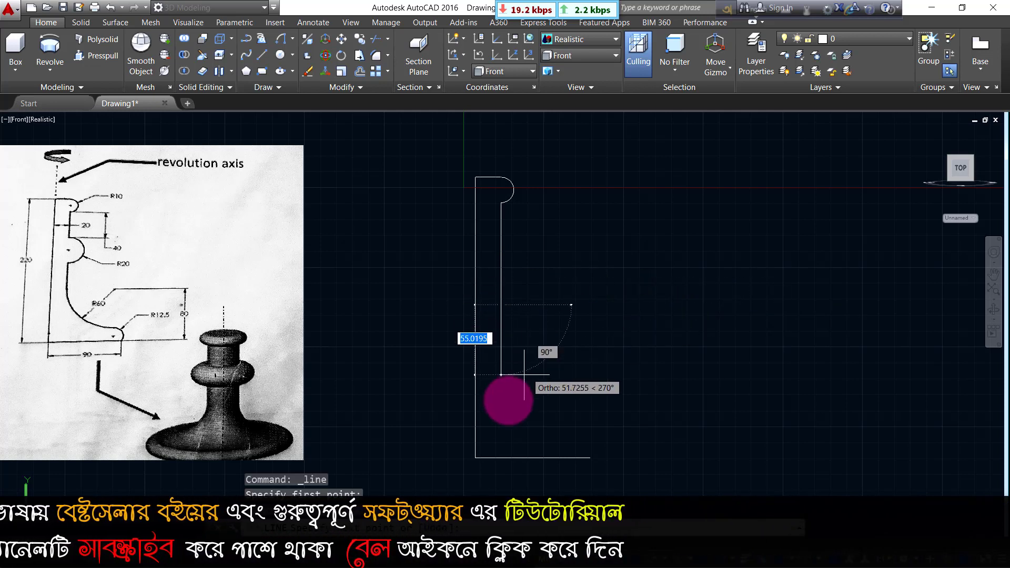
{"action": "left_click", "coordinate": [503, 433]}
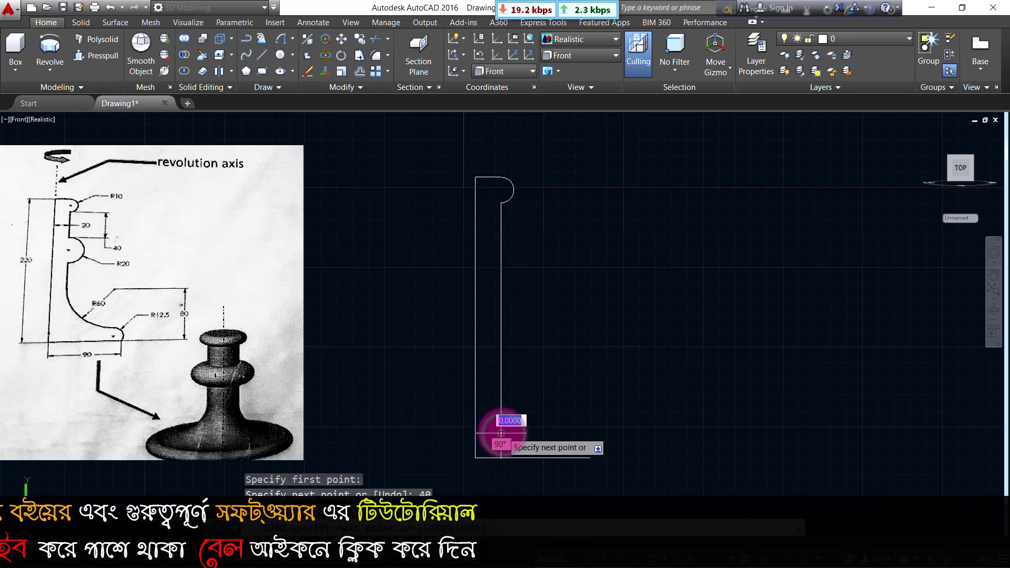
{"action": "type", "text": "40"}
{"action": "key", "text": "Return"}
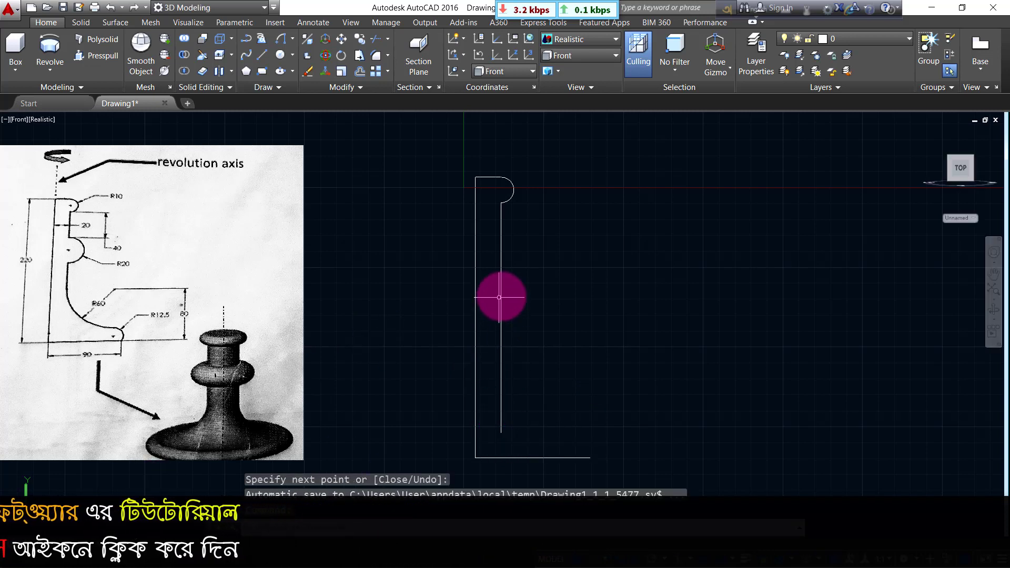
{"action": "key", "text": "Return"}
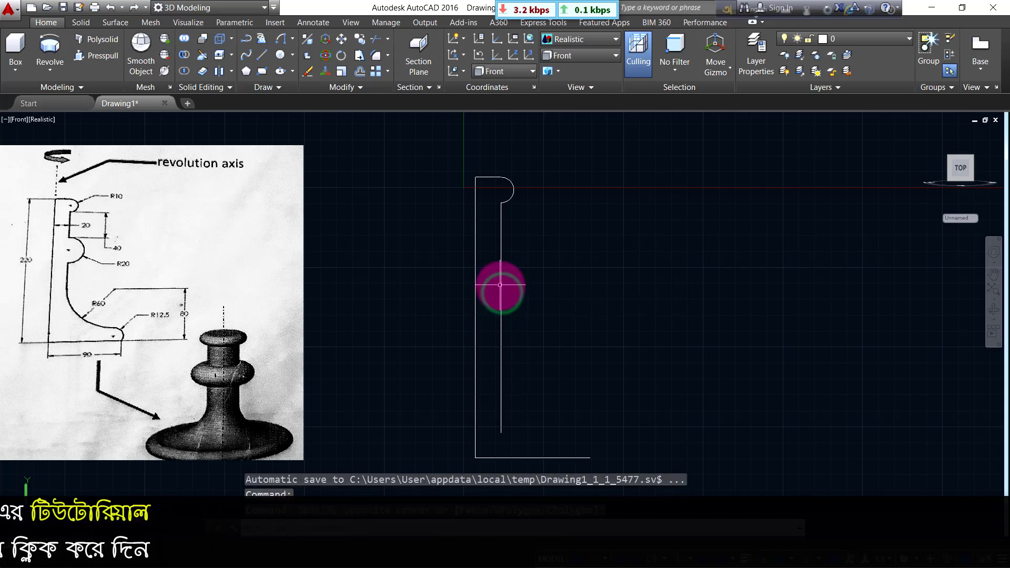
{"action": "left_click", "coordinate": [500, 285]}
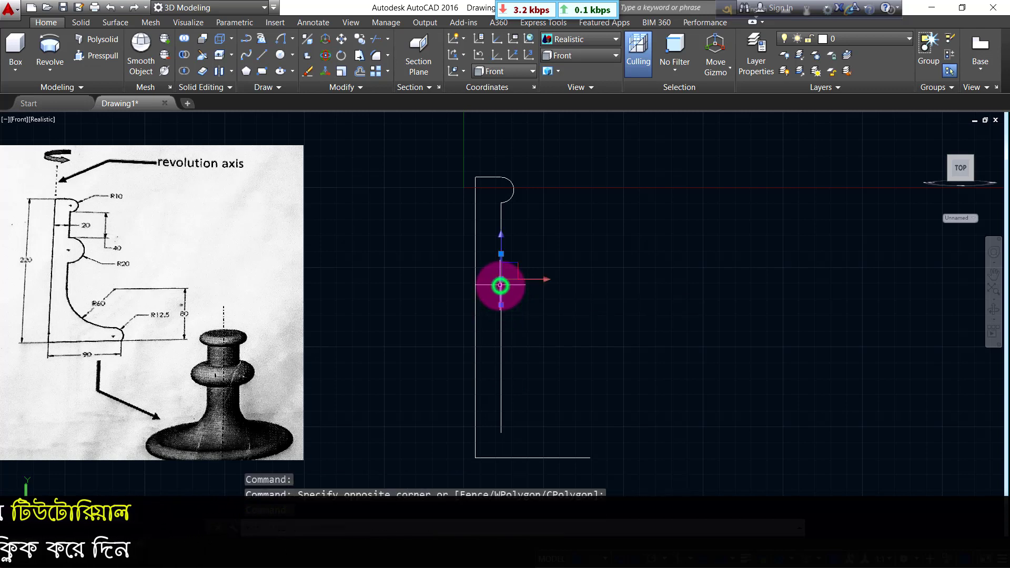
{"action": "left_click", "coordinate": [308, 74]}
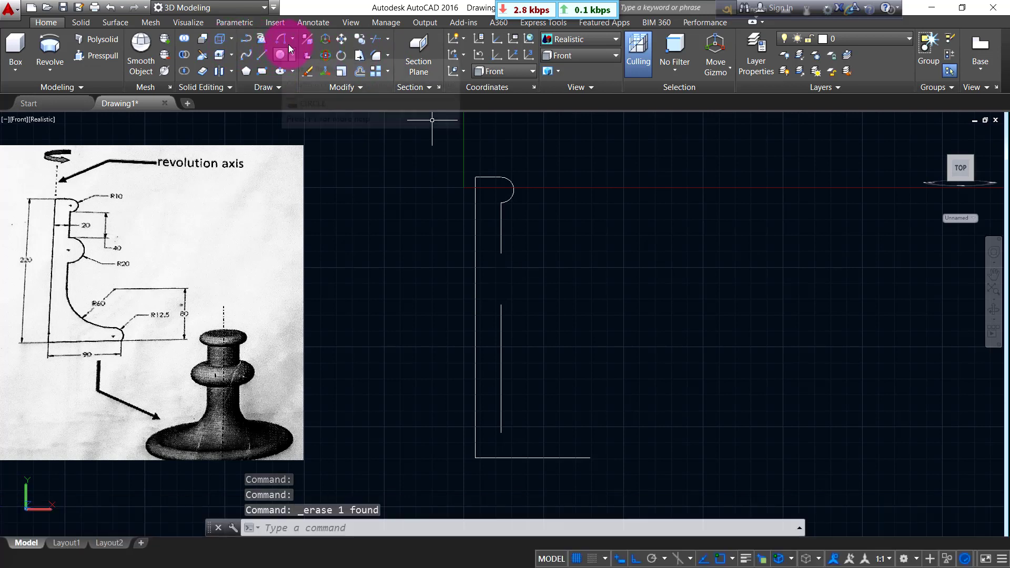
Step: Bridge the gap with an R20 arc from its lower to its upper endpoint
{"action": "left_click", "coordinate": [282, 39]}
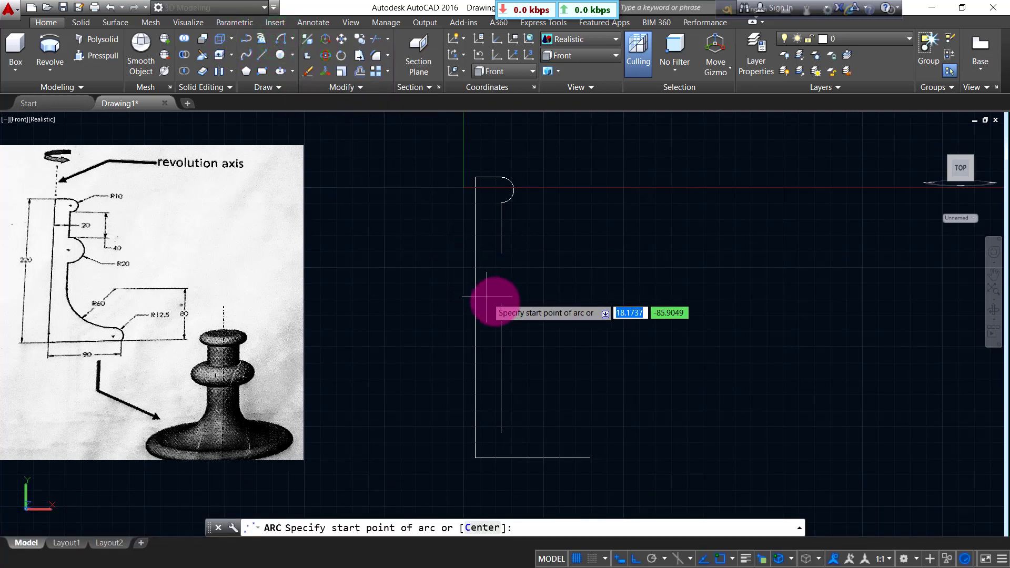
{"action": "left_click", "coordinate": [501, 304]}
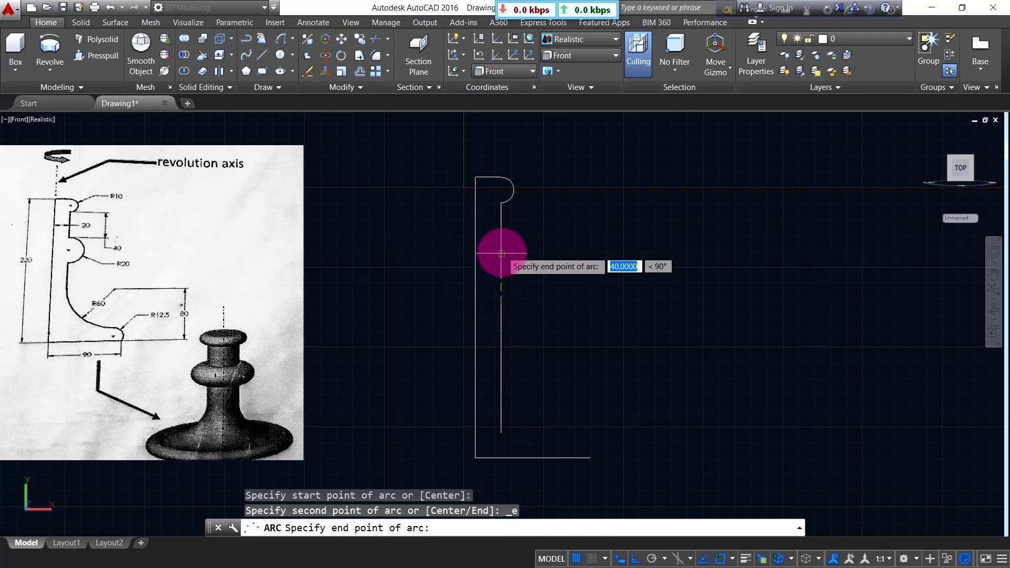
{"action": "left_click", "coordinate": [502, 253]}
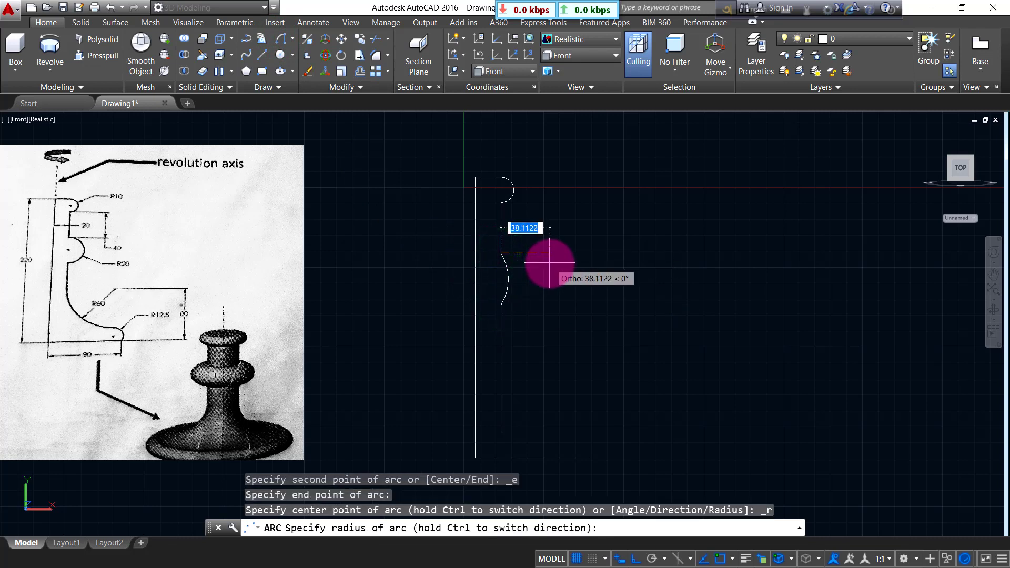
{"action": "type", "text": "20"}
{"action": "key", "text": "Return"}
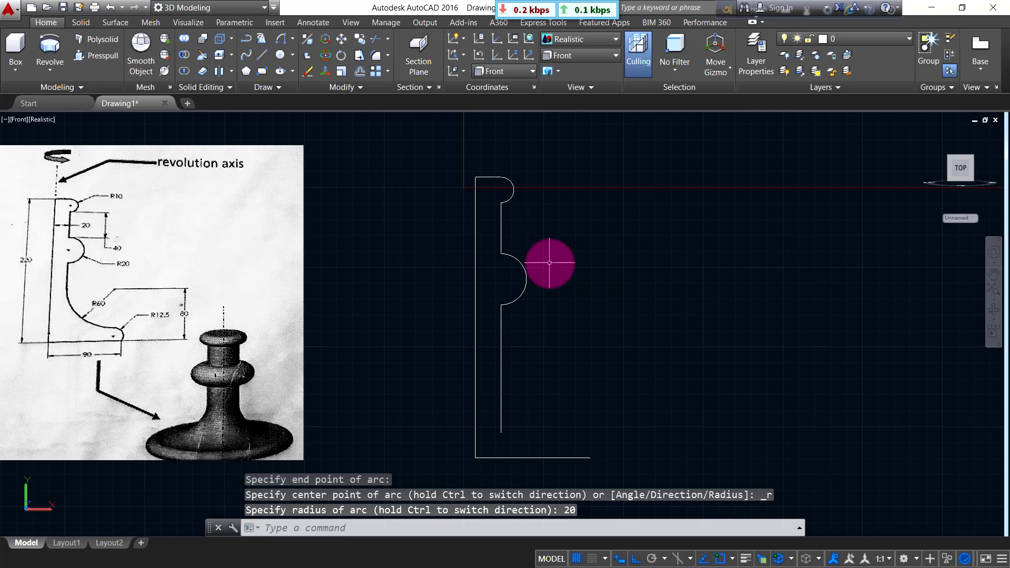
{"action": "key", "text": "Escape"}
{"action": "key", "text": "Escape"}
{"action": "key", "text": "Escape"}
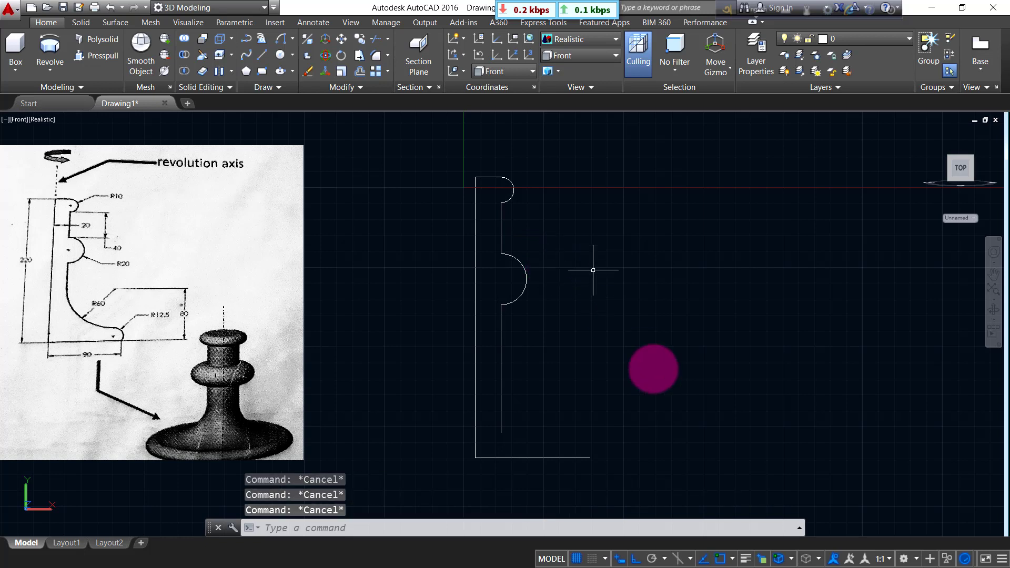
{"action": "middle_click_drag", "start_coordinate": [622, 448], "coordinate": [616, 407]}
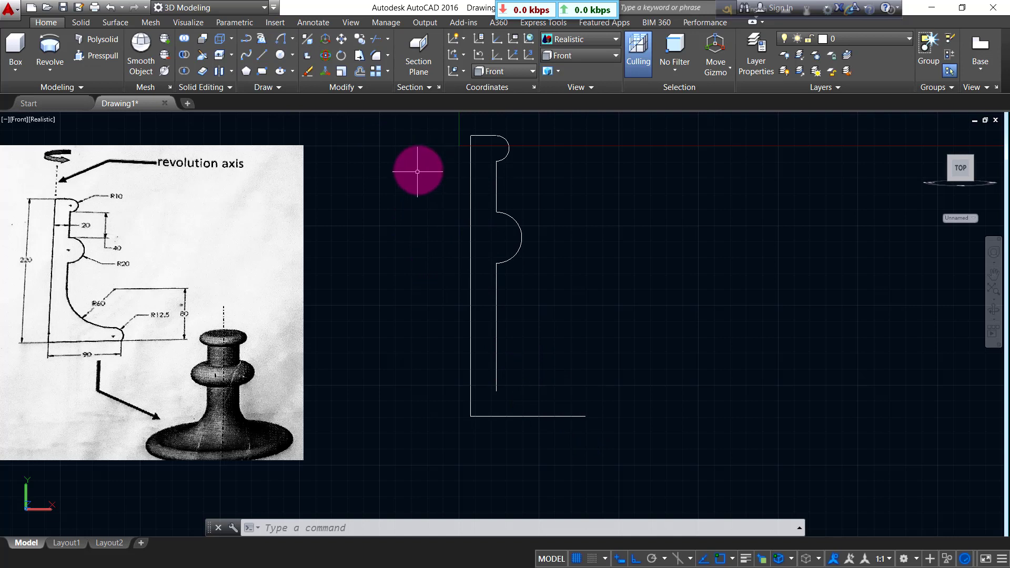
Step: Draw a 25-unit vertical helper line up from the base's right end
{"action": "left_click", "coordinate": [265, 55]}
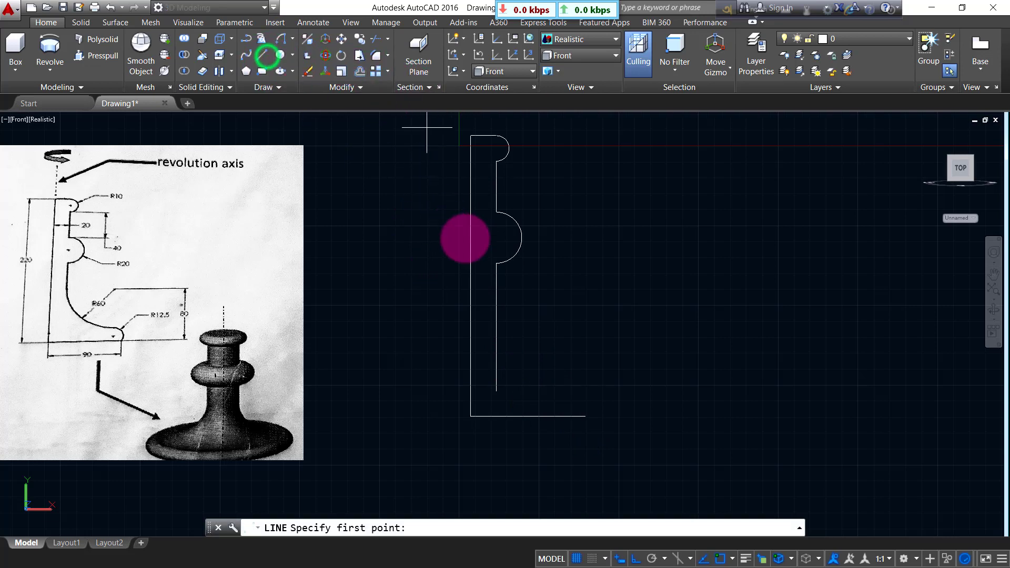
{"action": "left_click", "coordinate": [585, 416]}
{"action": "type", "text": "25"}
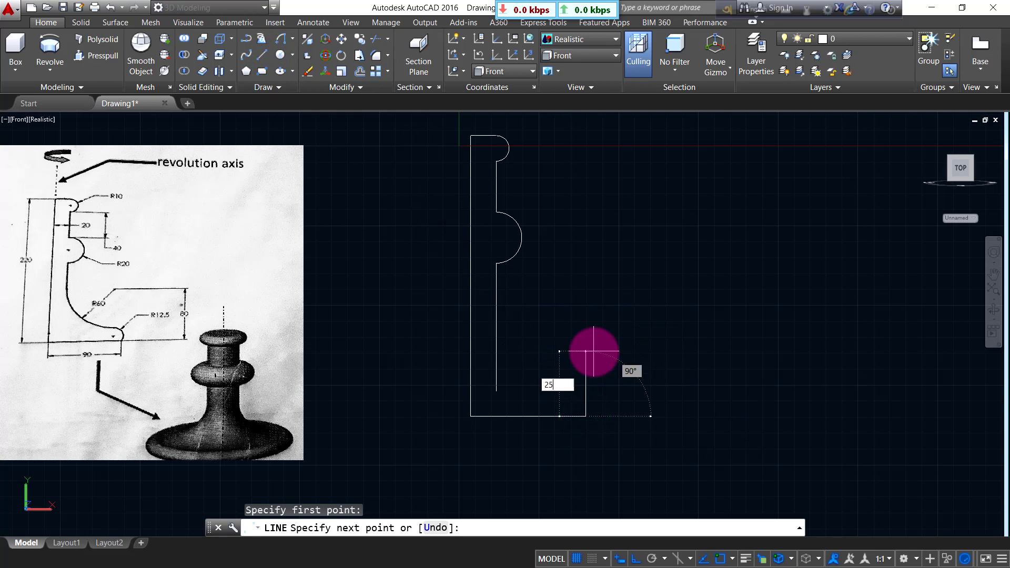
{"action": "key", "text": "Return"}
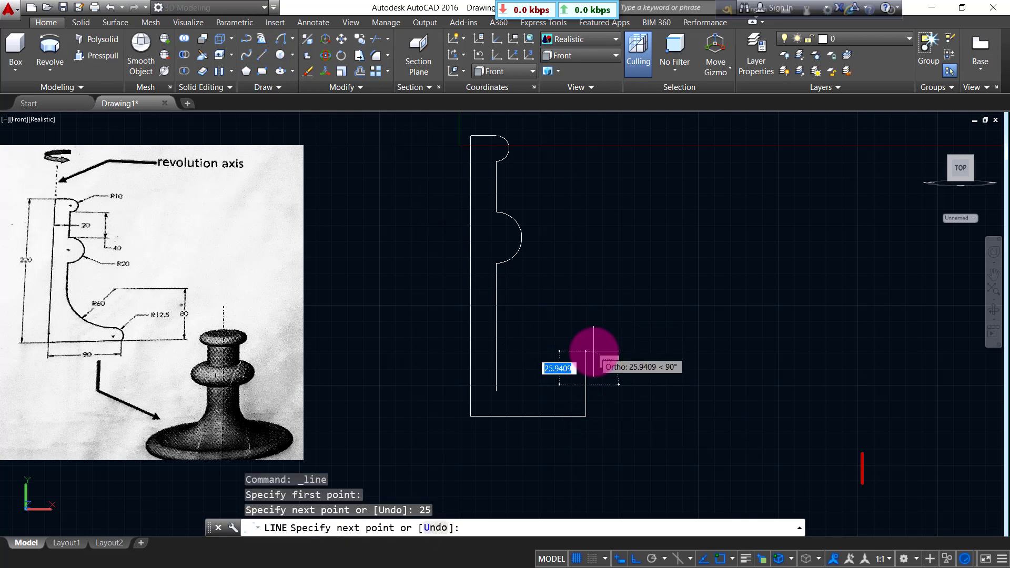
{"action": "key", "text": "Return"}
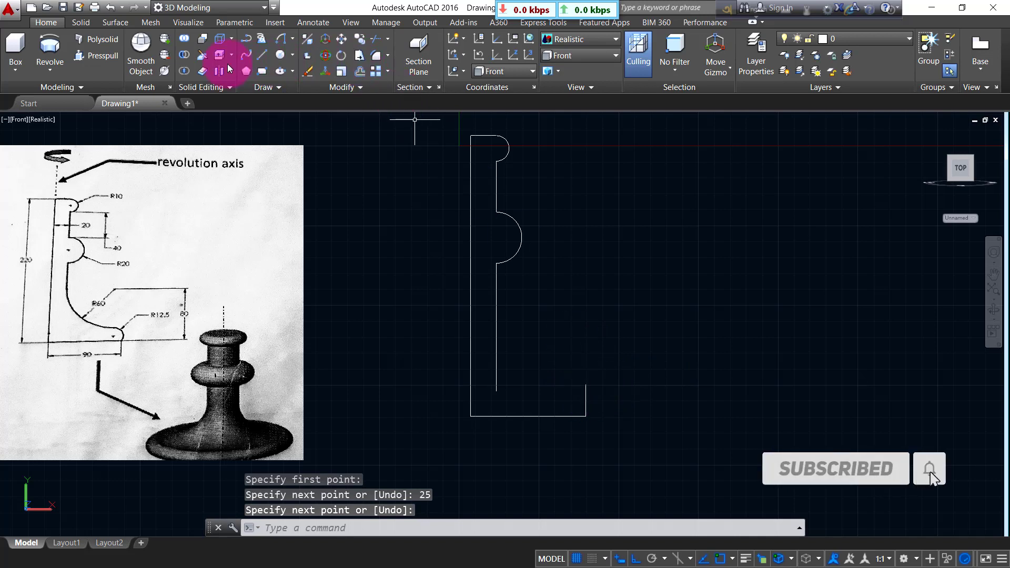
Step: Draw a short horizontal line left from the helper's top, then delete the helper
{"action": "left_click", "coordinate": [261, 54]}
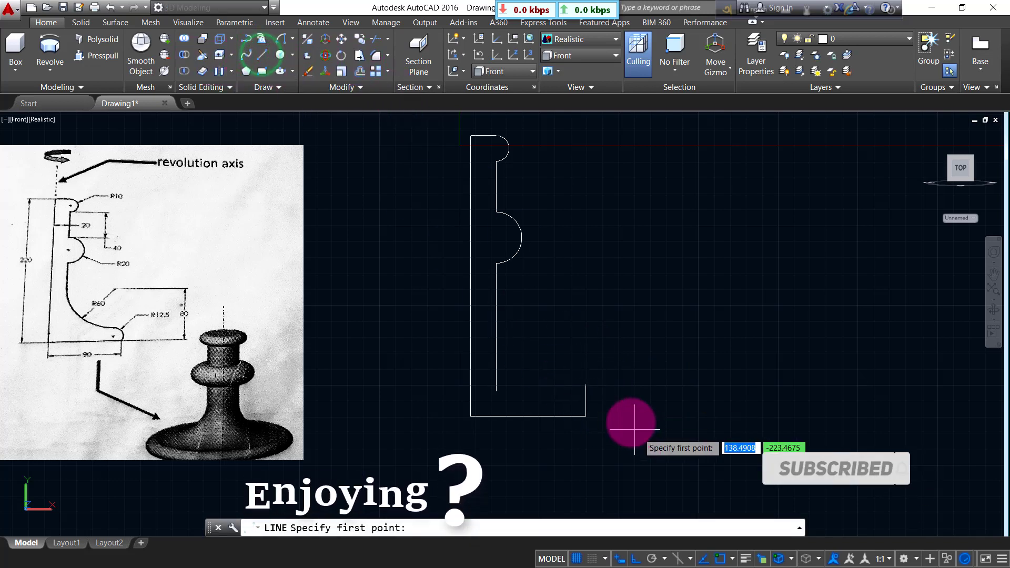
{"action": "left_click", "coordinate": [586, 385]}
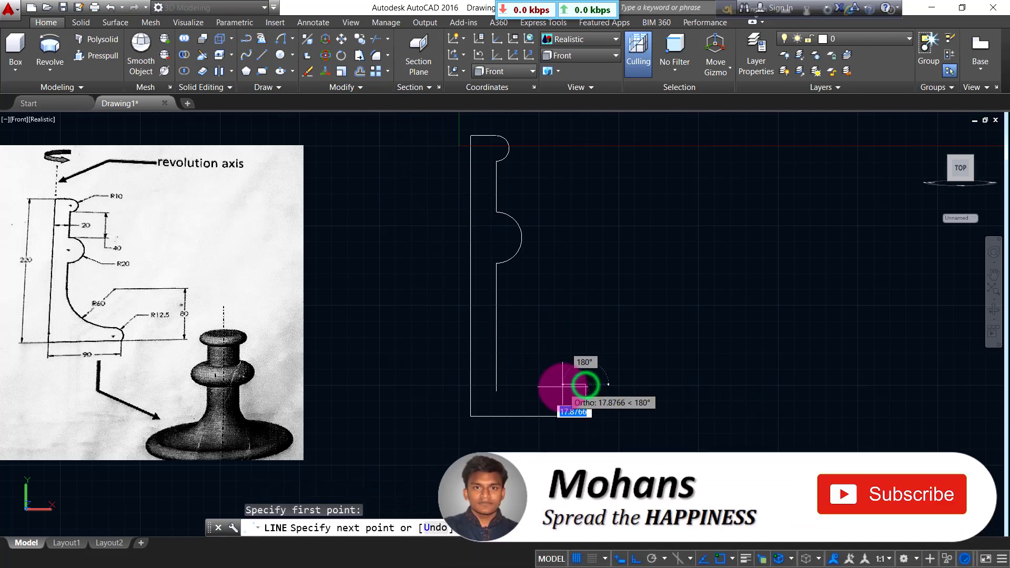
{"action": "left_click", "coordinate": [563, 385]}
{"action": "key", "text": "Return"}
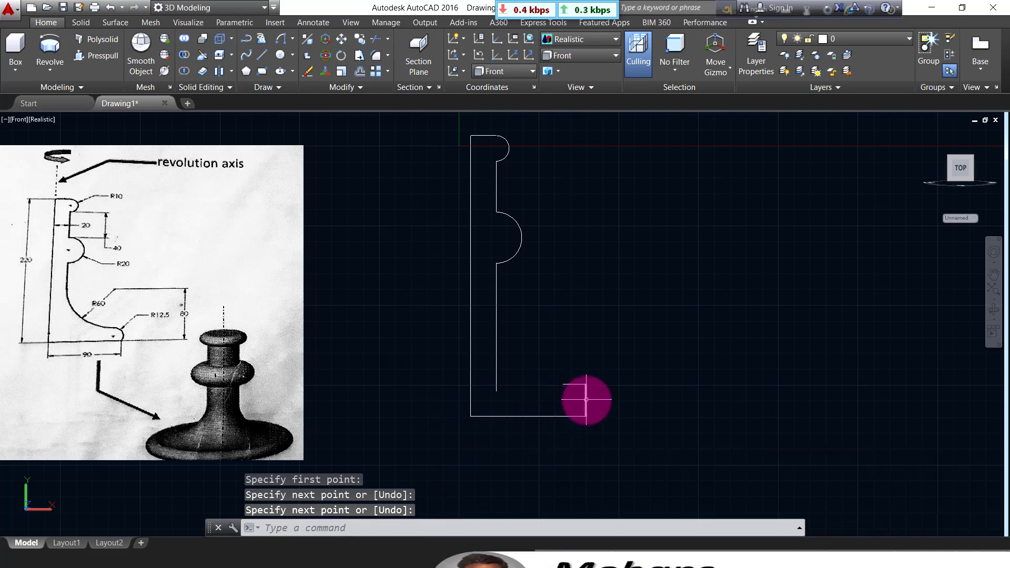
{"action": "left_click", "coordinate": [586, 397]}
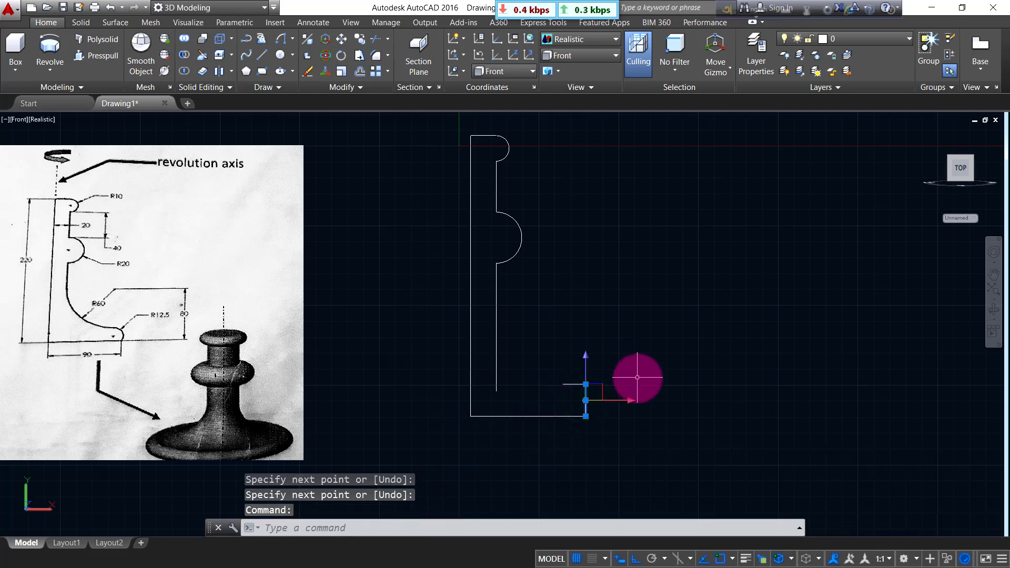
{"action": "key", "text": "Delete"}
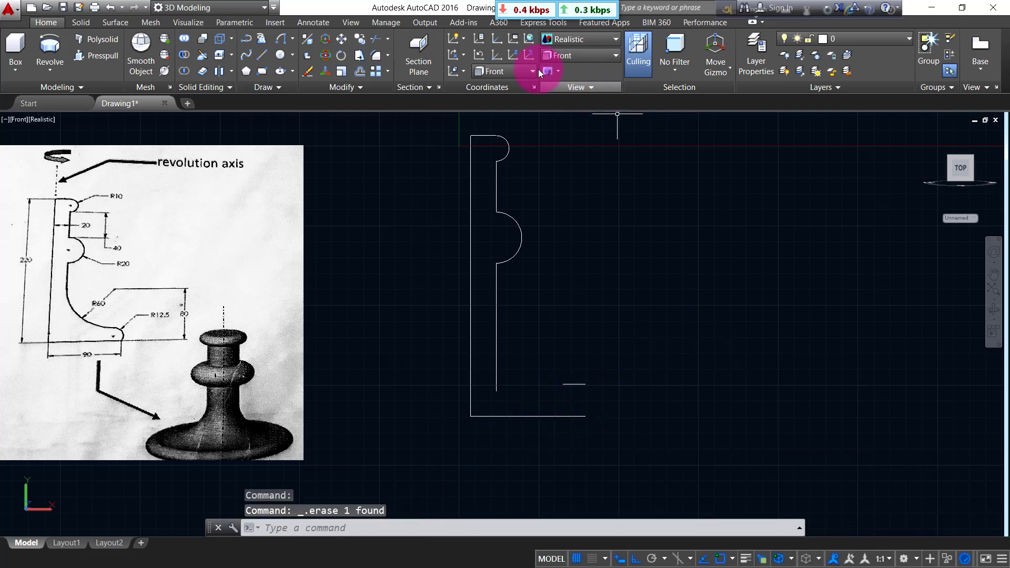
Step: Round the rim with an R12.5 arc from the base's right end to the short line's end
{"action": "left_click", "coordinate": [284, 41]}
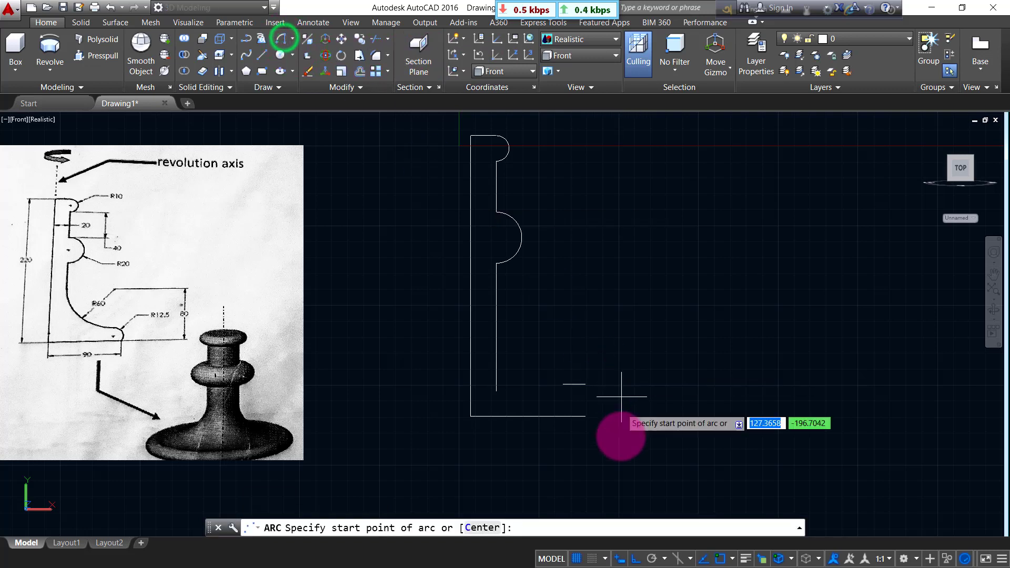
{"action": "left_click", "coordinate": [586, 415]}
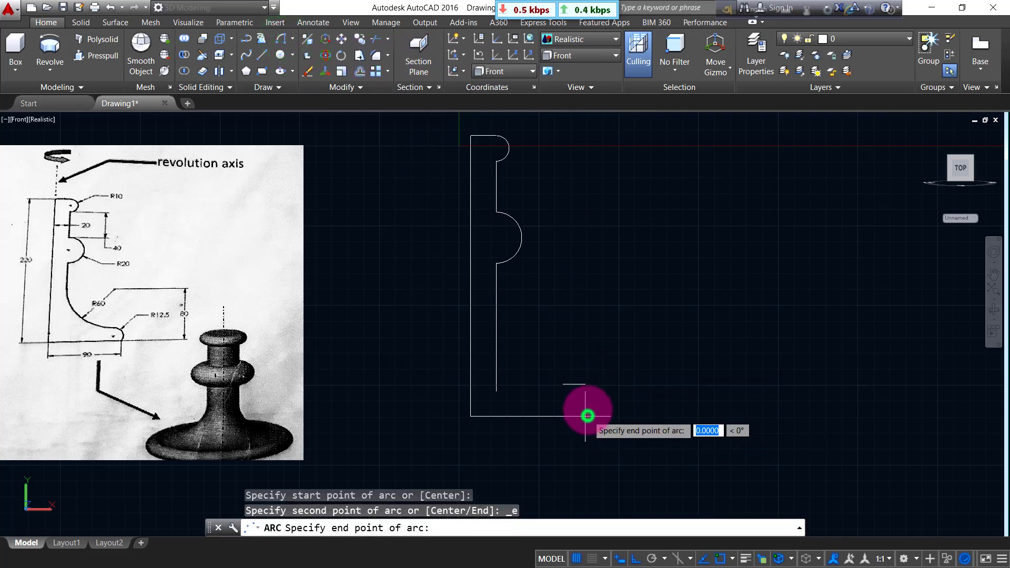
{"action": "left_click", "coordinate": [586, 384]}
{"action": "type", "text": "12.5"}
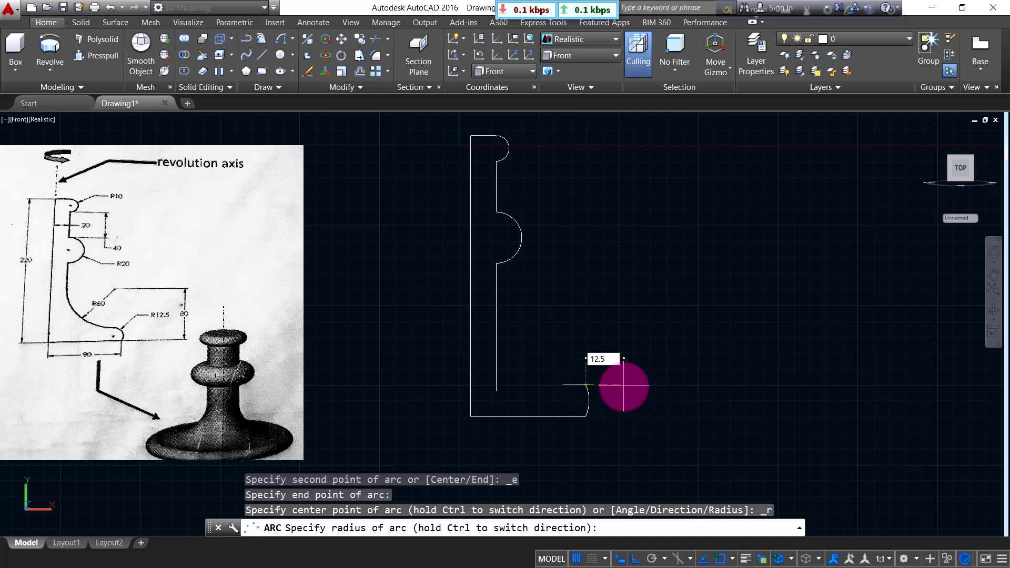
{"action": "key", "text": "Return"}
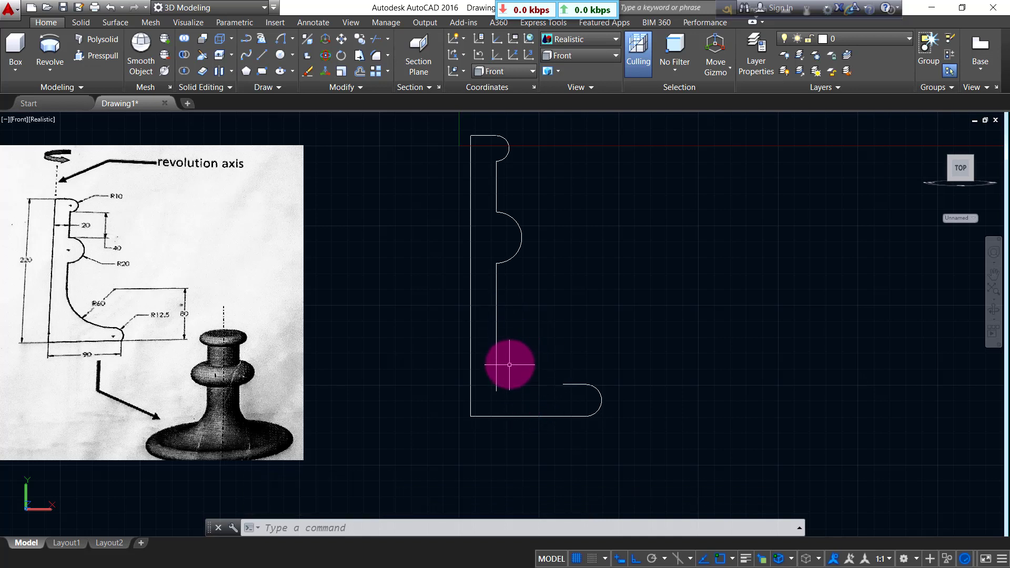
Step: Fillet the inner vertical edge and the short rim line with radius 60
{"action": "left_click", "coordinate": [376, 55]}
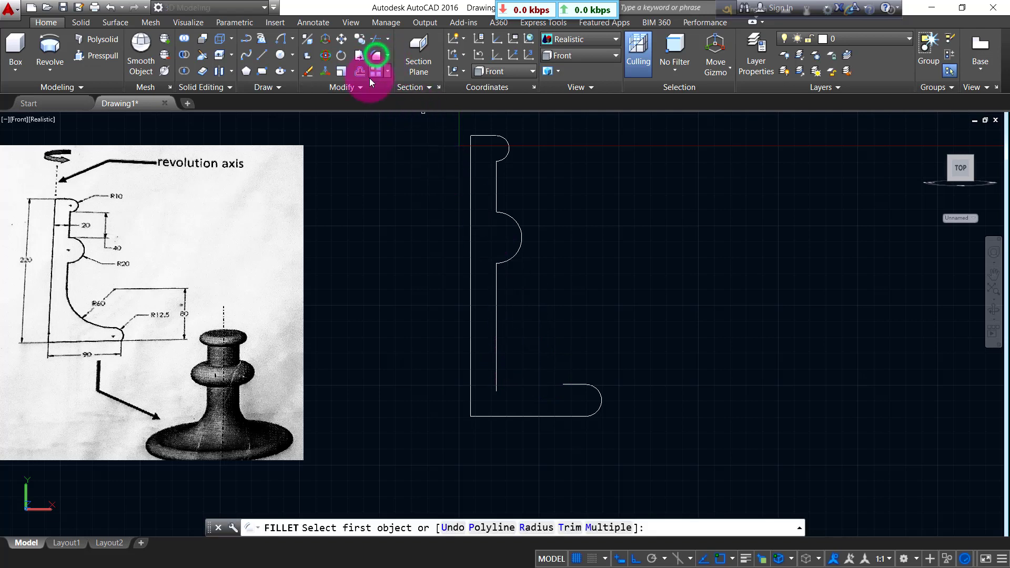
{"action": "left_click", "coordinate": [524, 528]}
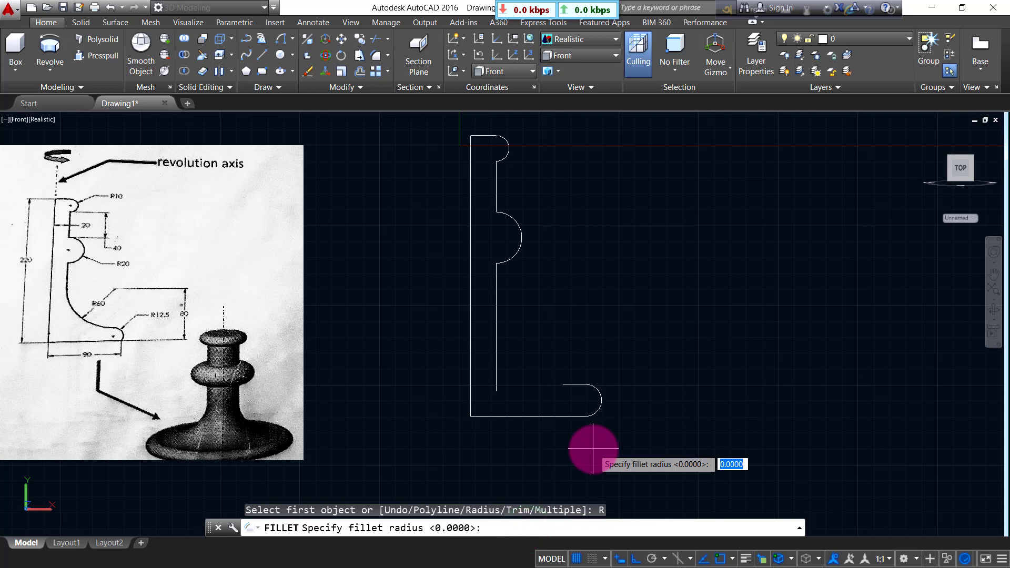
{"action": "type", "text": "60"}
{"action": "key", "text": "Return"}
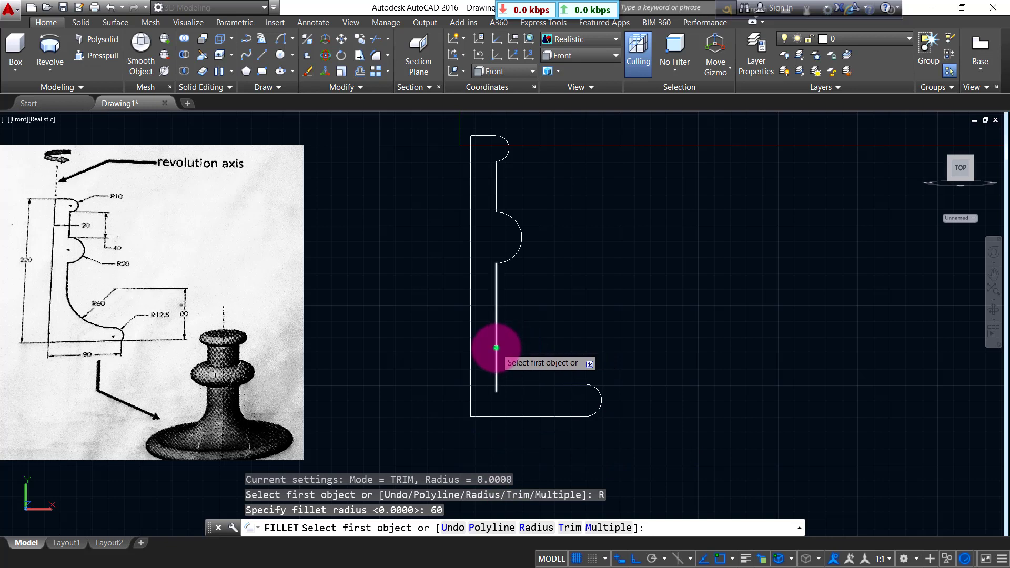
{"action": "left_click", "coordinate": [496, 348]}
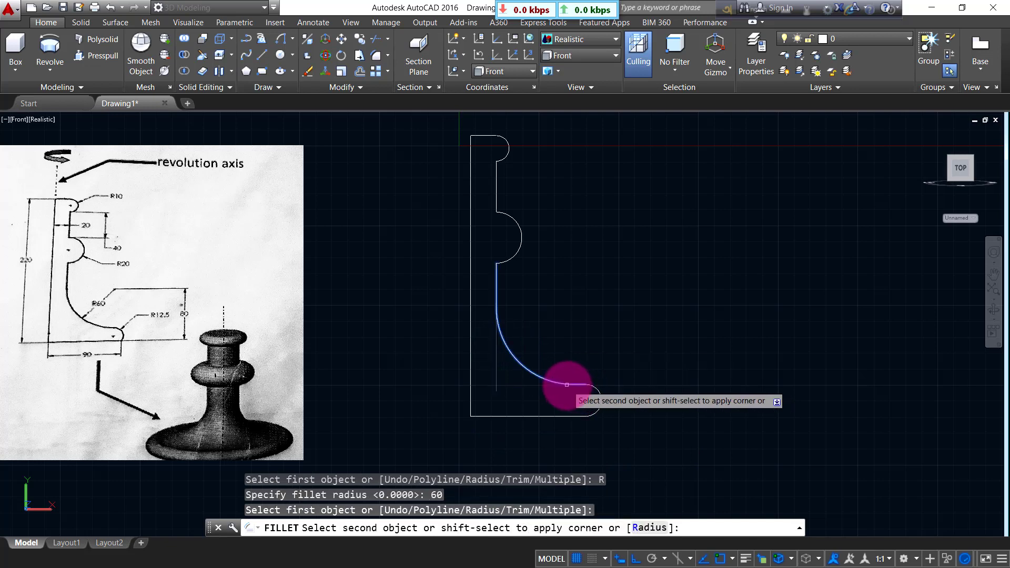
{"action": "left_click", "coordinate": [567, 385]}
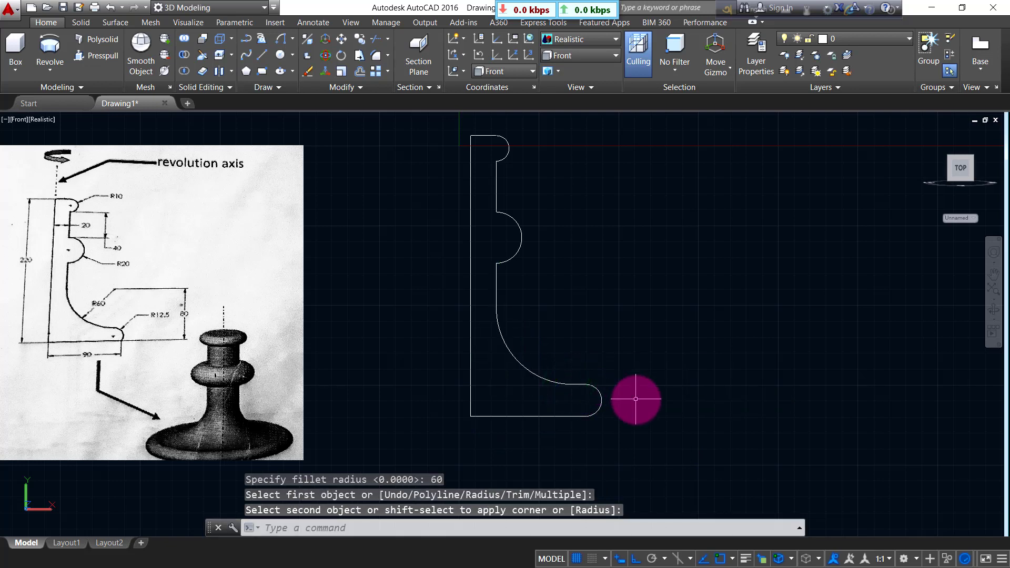
{"action": "key", "text": "Escape"}
{"action": "key", "text": "Escape"}
{"action": "key", "text": "Escape"}
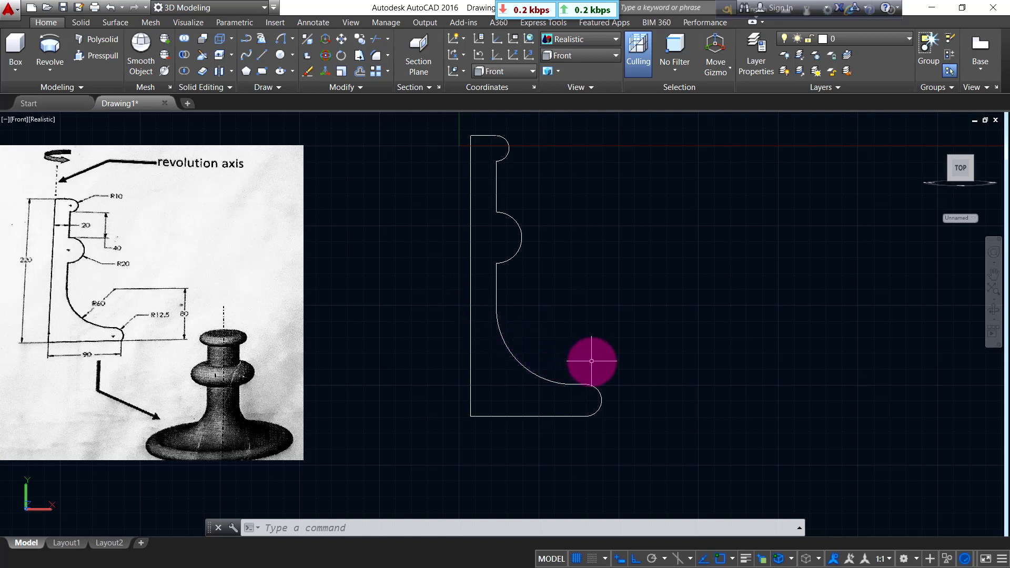
Step: Revolve the selected profile a full 360° about its left edge, from the top-left to the bottom-left endpoint
{"action": "middle_click_drag", "start_coordinate": [566, 326], "coordinate": [617, 346]}
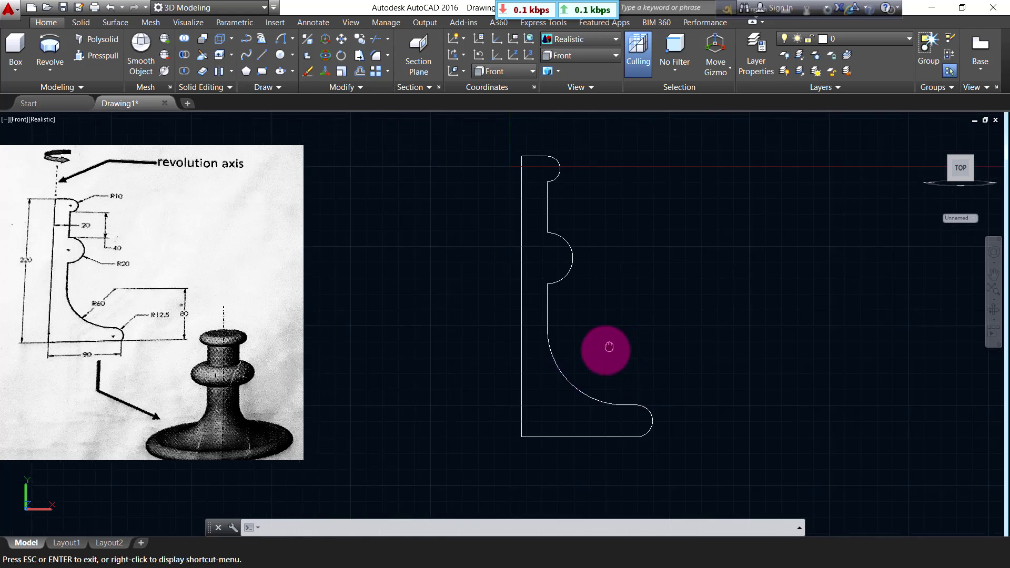
{"action": "left_click", "coordinate": [682, 463]}
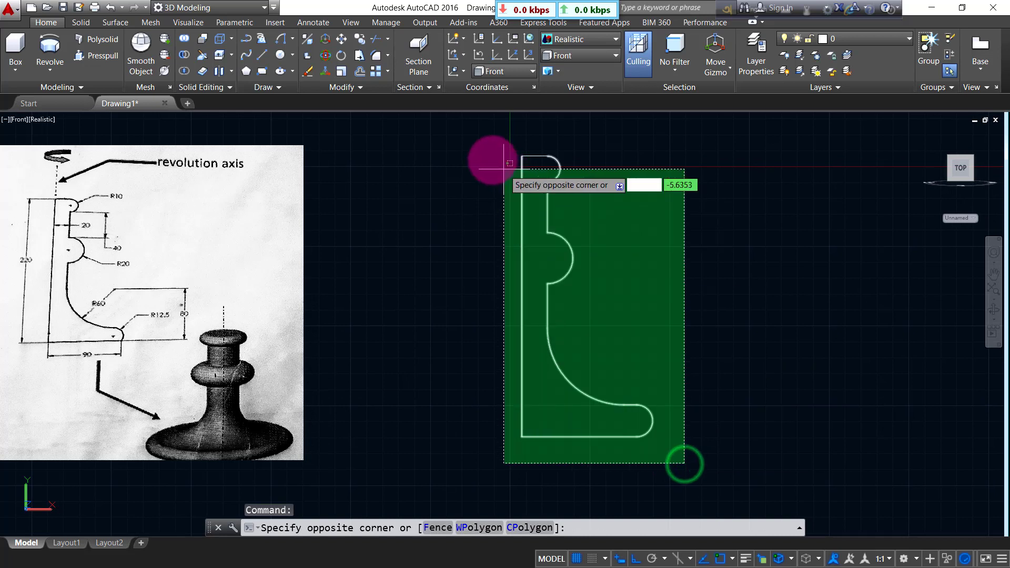
{"action": "left_click", "coordinate": [480, 138]}
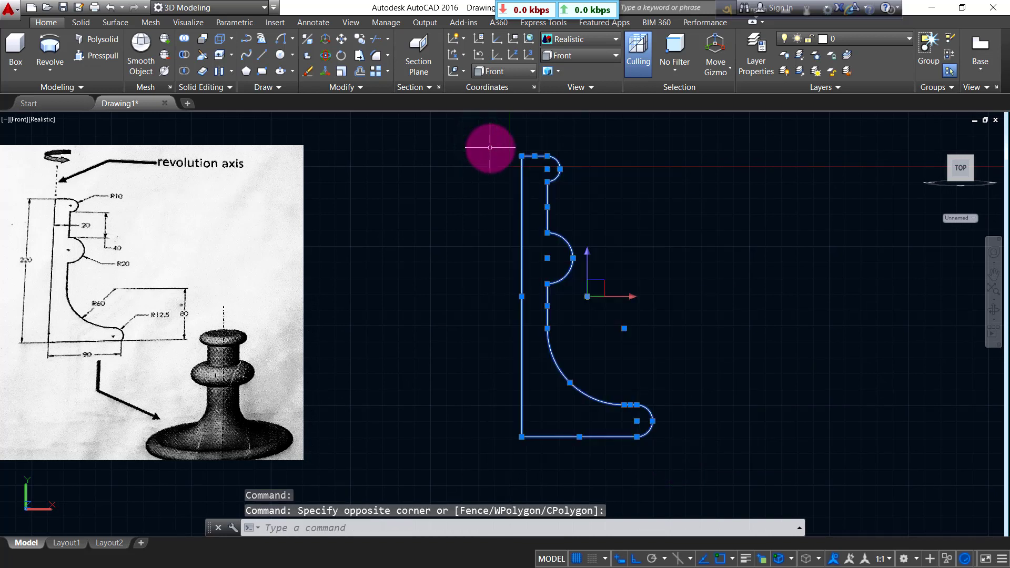
{"action": "left_click", "coordinate": [50, 48]}
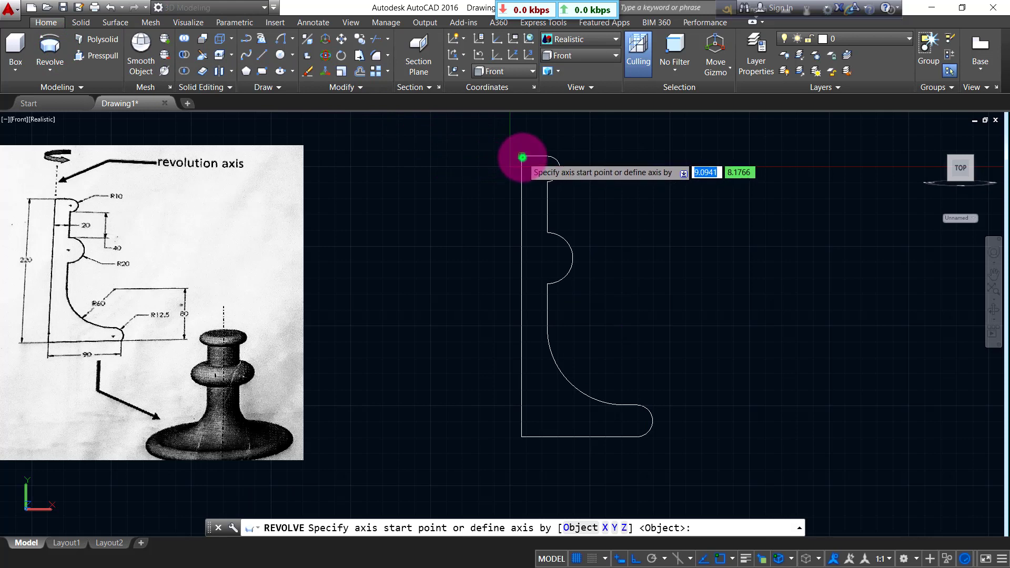
{"action": "left_click", "coordinate": [522, 157]}
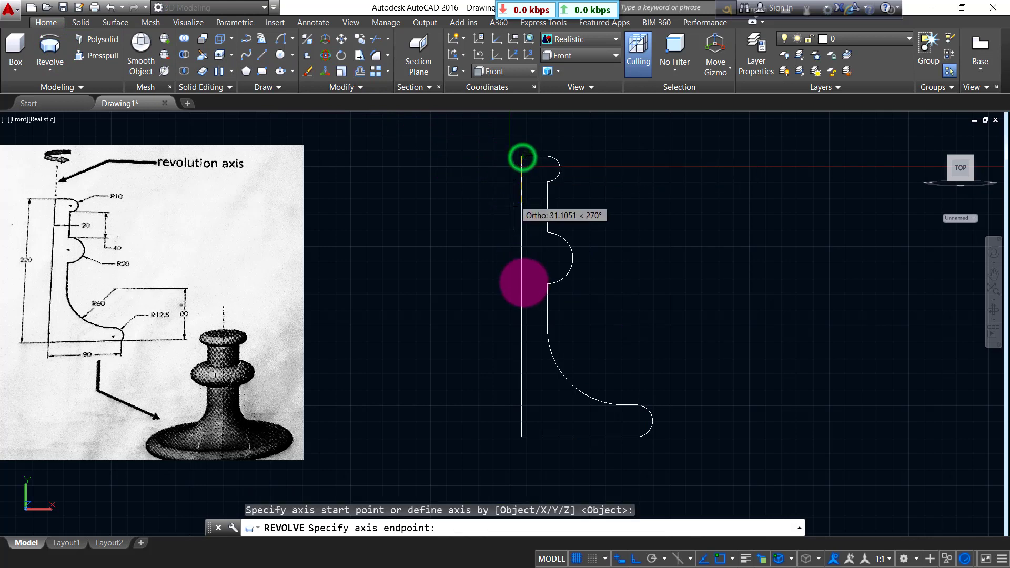
{"action": "left_click", "coordinate": [523, 438]}
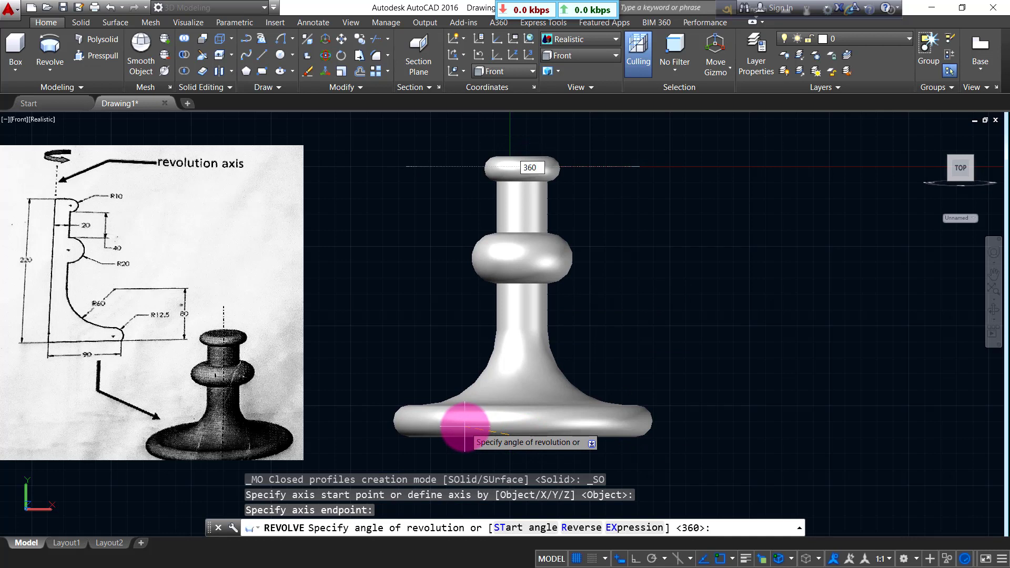
{"action": "key", "text": "Return"}
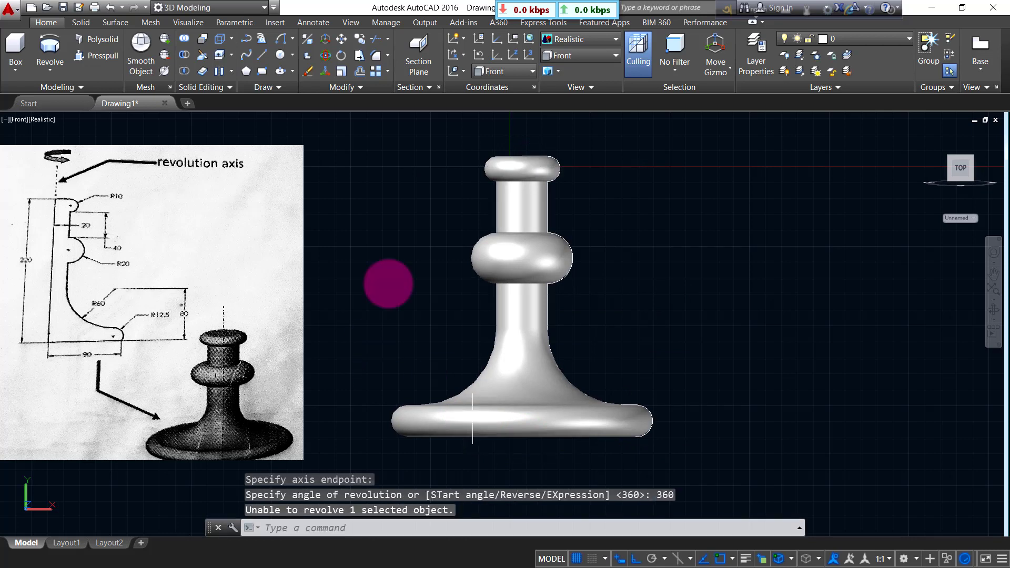
Step: Turn off the grid, orbit to an angled side view, and open the Materials Browser
{"action": "middle_click_drag", "start_coordinate": [618, 250], "coordinate": [537, 429], "text": "shift"}
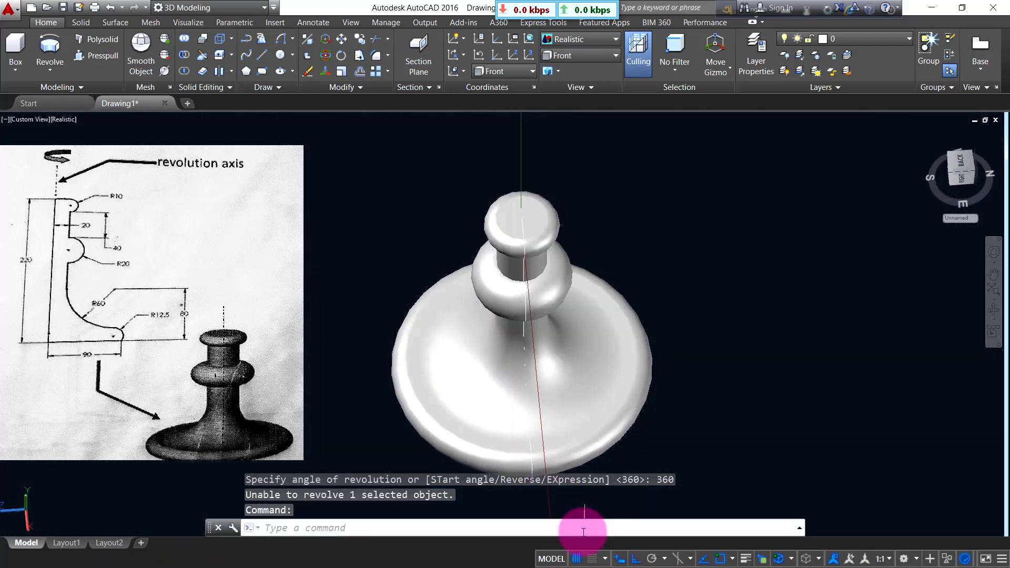
{"action": "left_click", "coordinate": [576, 558]}
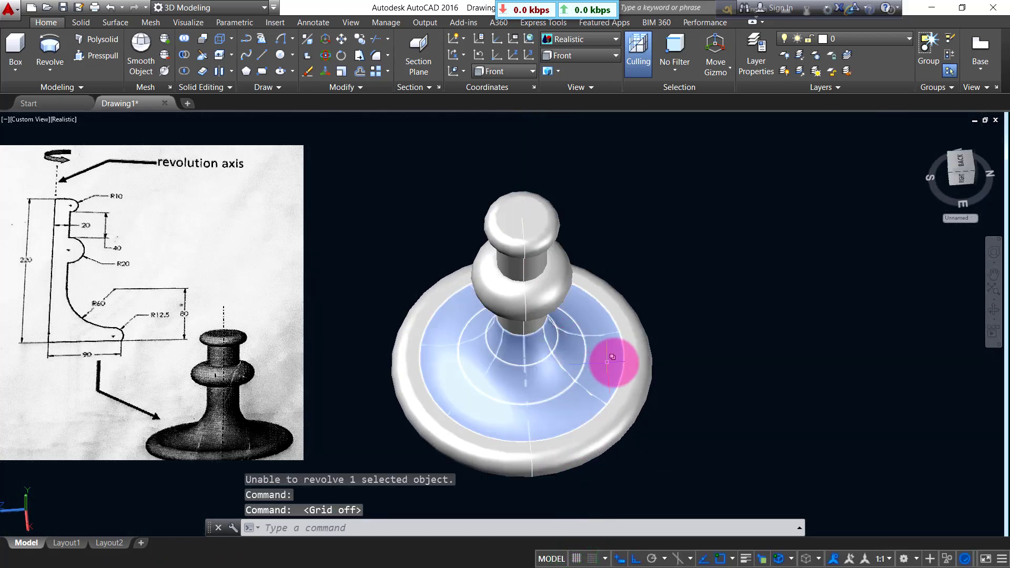
{"action": "mouse_move", "coordinate": [605, 356]}
{"action": "middle_mouse_down", "text": "shift"}
{"action": "mouse_move", "coordinate": [768, 281]}
{"action": "mouse_move", "coordinate": [488, 270]}
{"action": "mouse_move", "coordinate": [525, 316]}
{"action": "mouse_move", "coordinate": [636, 390]}
{"action": "mouse_move", "coordinate": [655, 339]}
{"action": "mouse_move", "coordinate": [529, 311]}
{"action": "mouse_move", "coordinate": [542, 372]}
{"action": "mouse_move", "coordinate": [541, 356]}
{"action": "mouse_move", "coordinate": [591, 298]}
{"action": "middle_mouse_up", "text": "shift"}
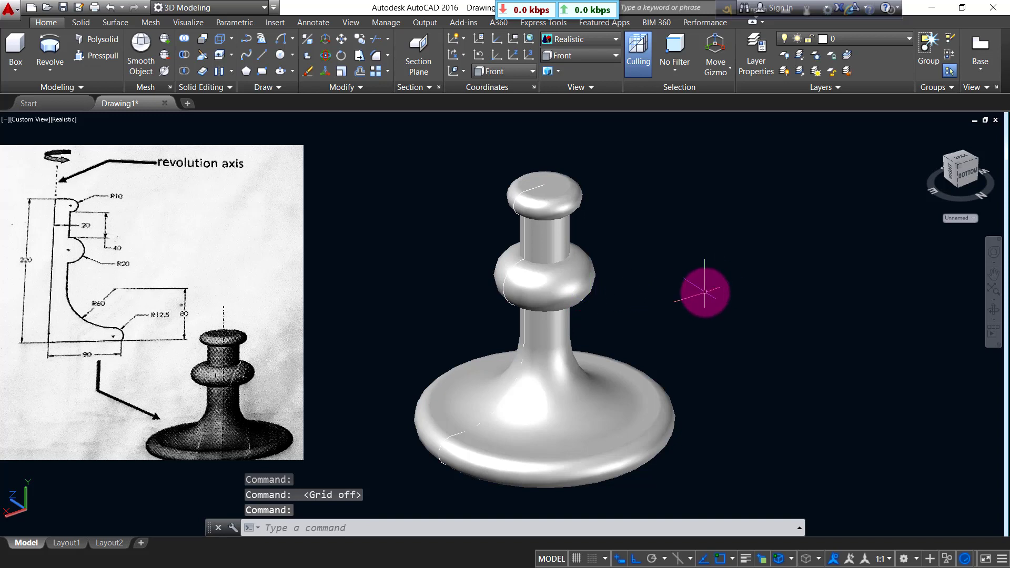
{"action": "type", "text": "mat"}
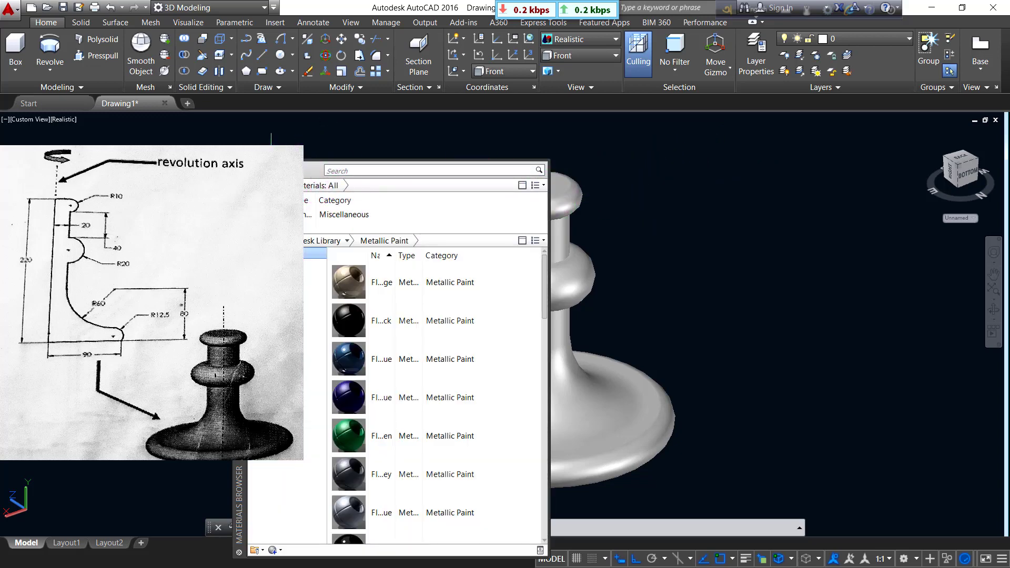
Step: Dock the Materials Browser at right and paint the base, outer ring and upper bulb green metallic
{"action": "left_click_drag", "start_coordinate": [516, 174], "coordinate": [712, 157]}
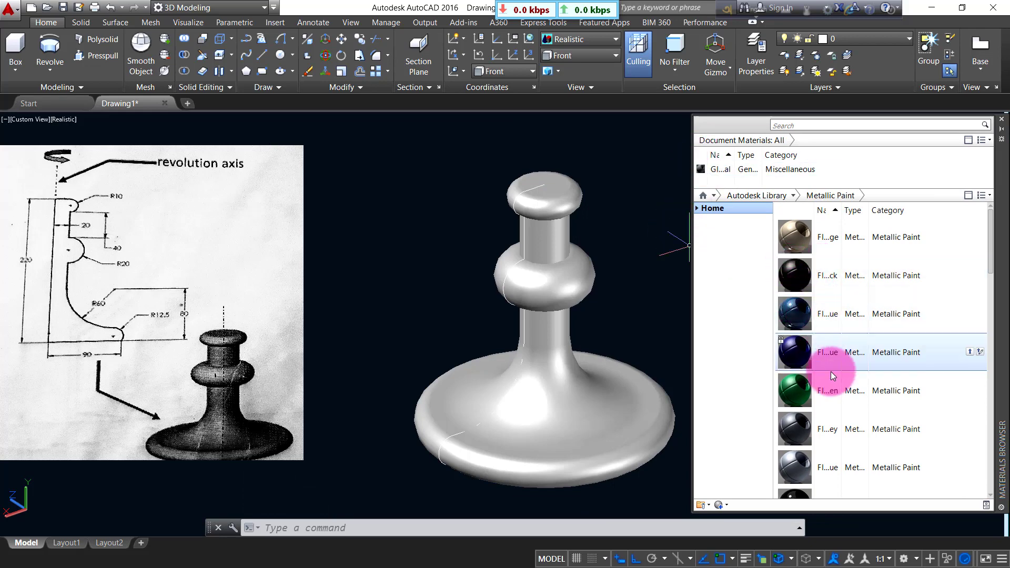
{"action": "left_click_drag", "start_coordinate": [819, 392], "coordinate": [567, 384]}
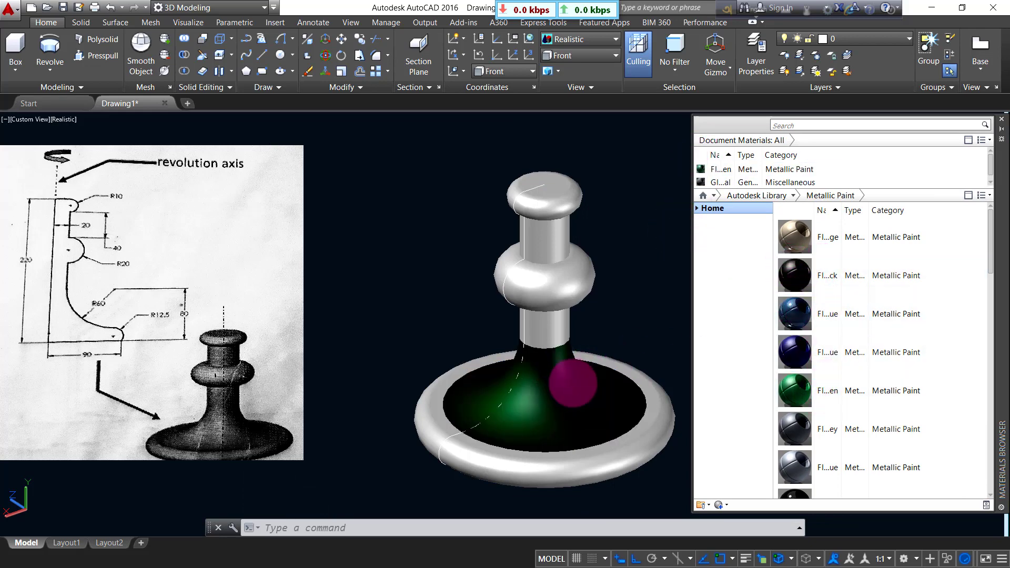
{"action": "left_click", "coordinate": [841, 390]}
{"action": "left_click_drag", "start_coordinate": [841, 391], "coordinate": [617, 423]}
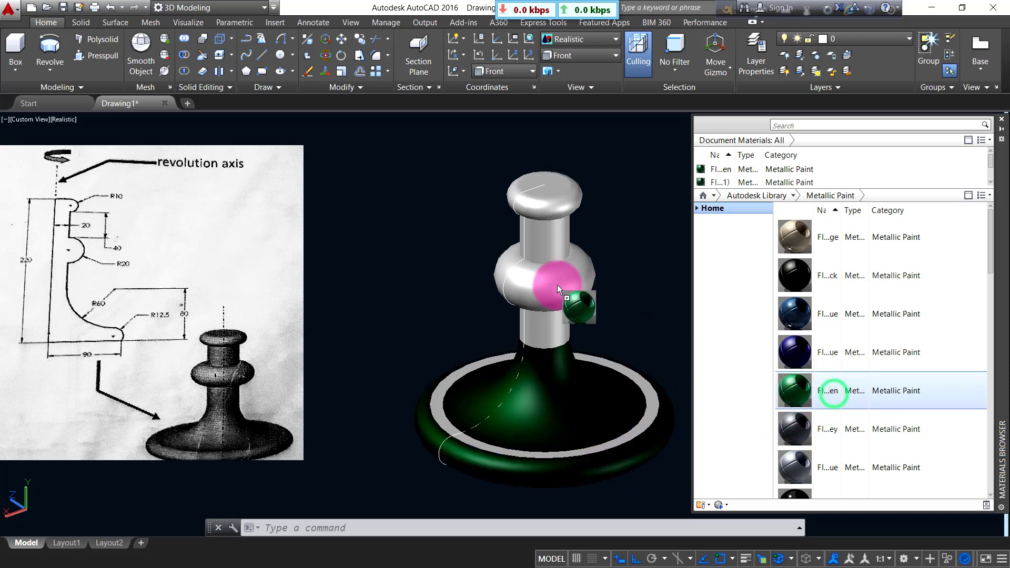
{"action": "left_click_drag", "start_coordinate": [557, 285], "coordinate": [555, 288]}
{"action": "left_click", "coordinate": [824, 357]}
Step: Paint the neck, upper cylinder and top cap green, replacing a trial blue paint
{"action": "left_click_drag", "start_coordinate": [826, 355], "coordinate": [555, 326]}
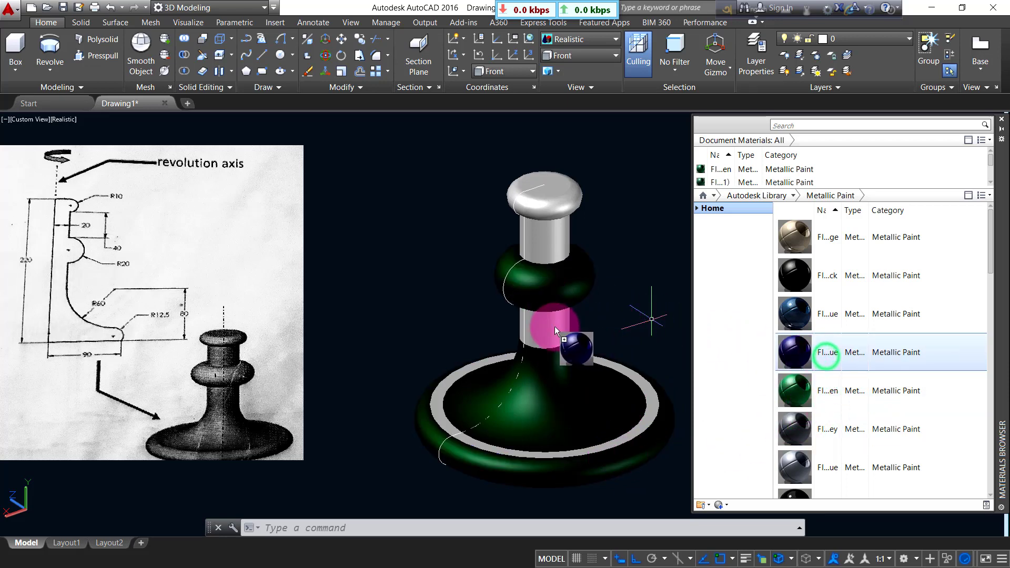
{"action": "left_click", "coordinate": [574, 327]}
{"action": "mouse_move", "coordinate": [868, 390]}
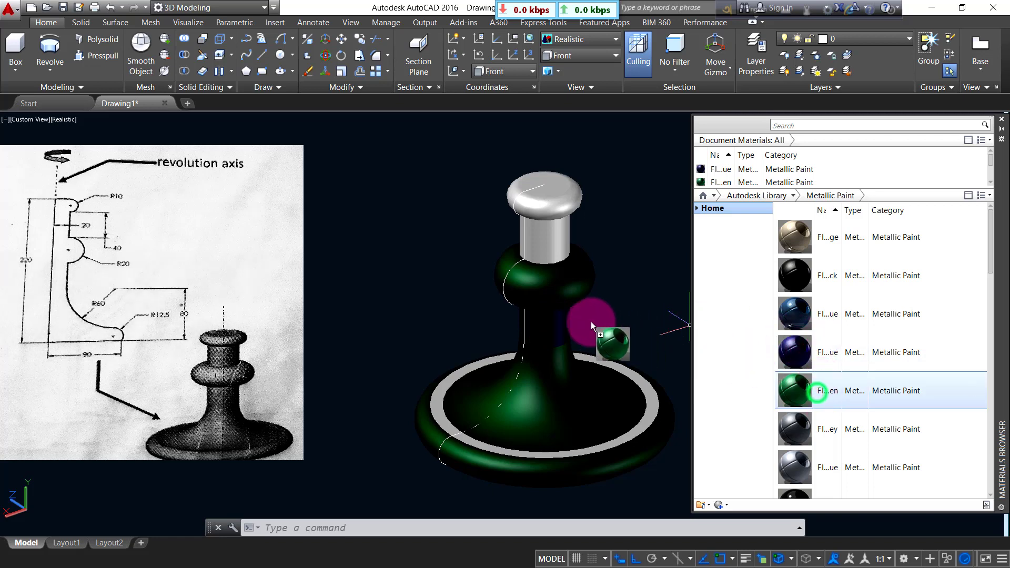
{"action": "left_click_drag", "start_coordinate": [591, 321], "coordinate": [548, 337]}
{"action": "left_click_drag", "start_coordinate": [861, 398], "coordinate": [545, 232]}
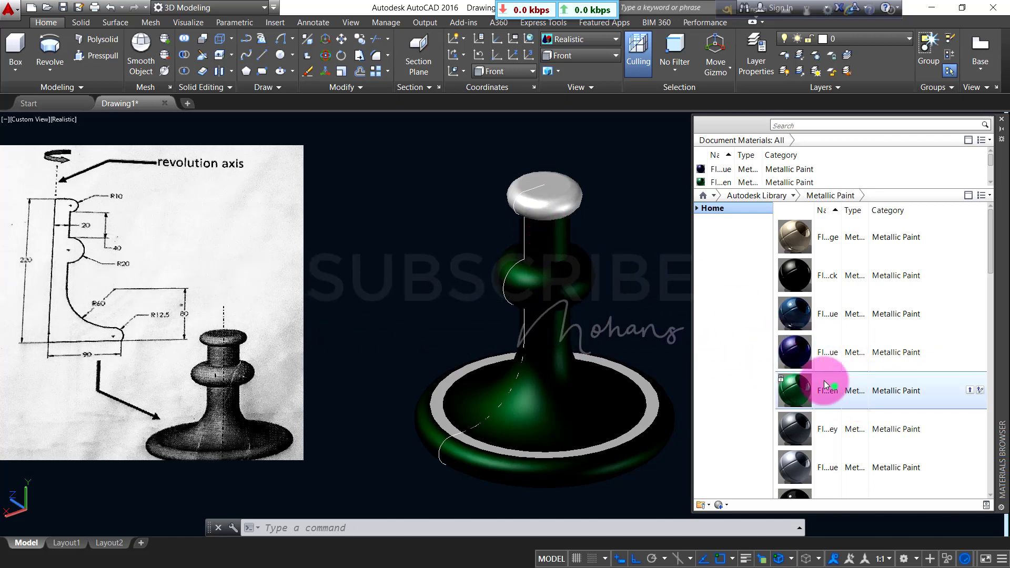
{"action": "left_click_drag", "start_coordinate": [824, 381], "coordinate": [555, 206]}
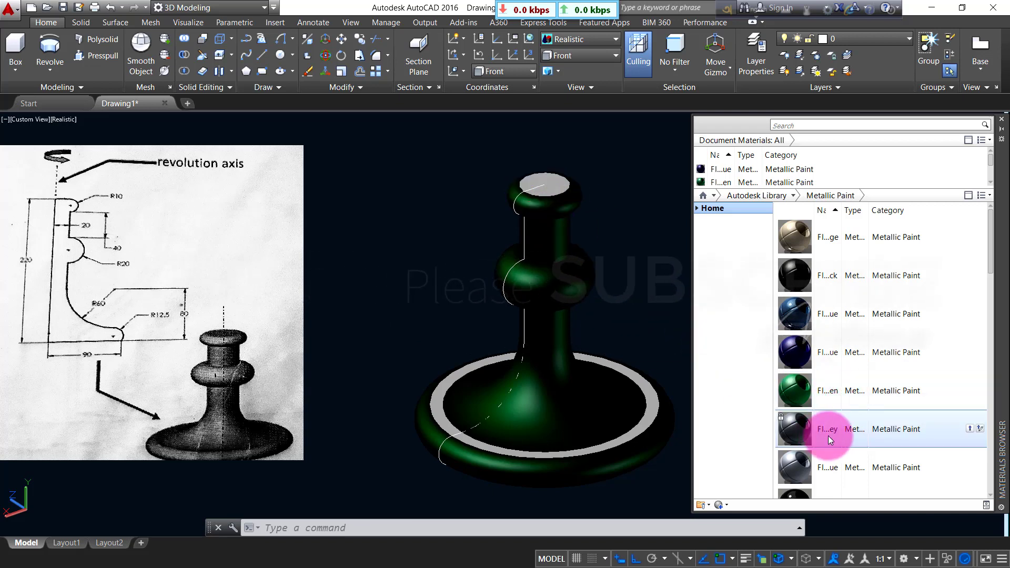
Step: Paint the grey base rim and top face green, inspect the result, and close the browser
{"action": "left_click_drag", "start_coordinate": [835, 396], "coordinate": [640, 428]}
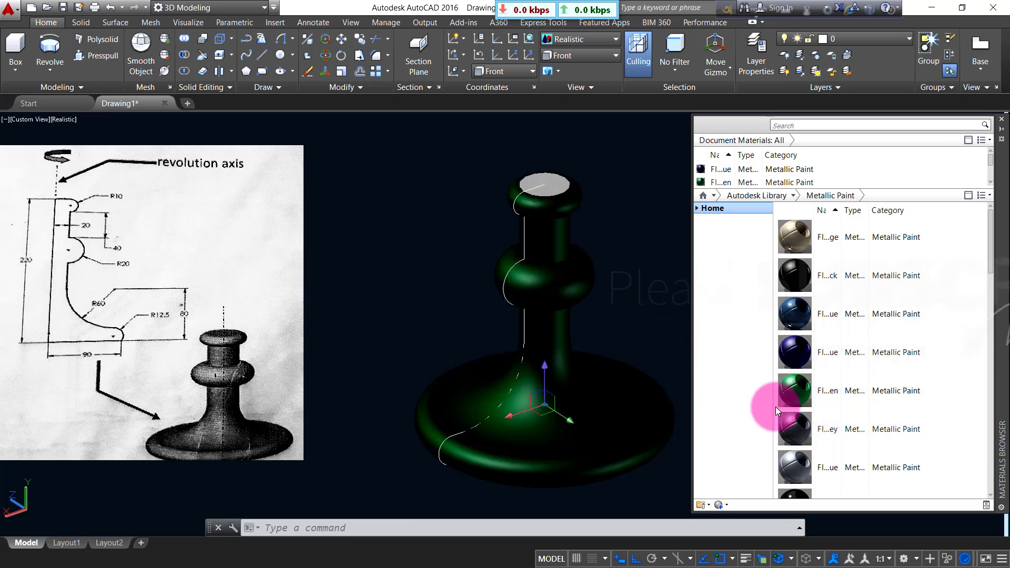
{"action": "left_click_drag", "start_coordinate": [776, 406], "coordinate": [592, 221]}
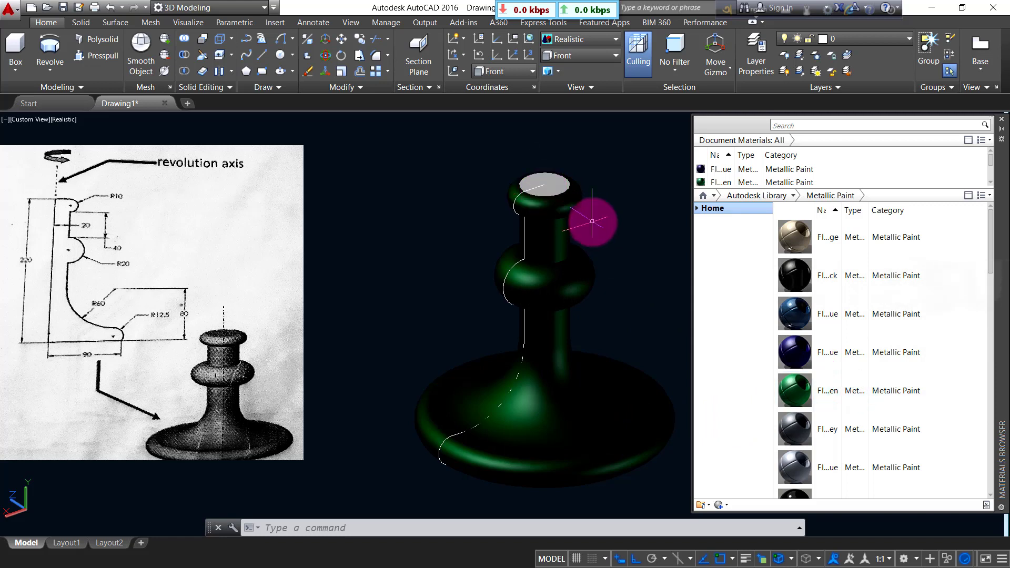
{"action": "scroll", "coordinate": [926, 473], "scroll_direction": "down", "scroll_amount": 1}
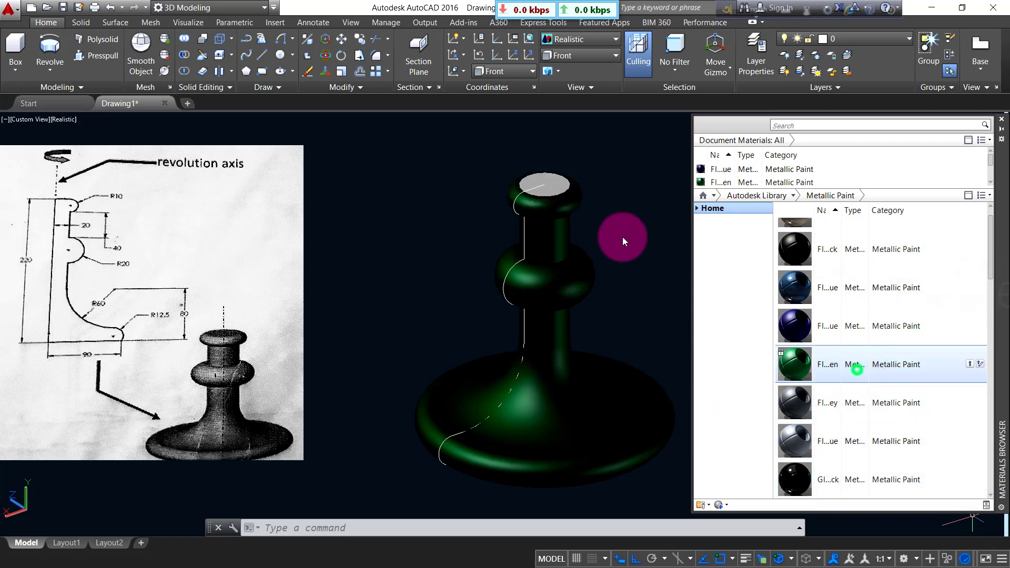
{"action": "left_click_drag", "start_coordinate": [623, 237], "coordinate": [551, 186]}
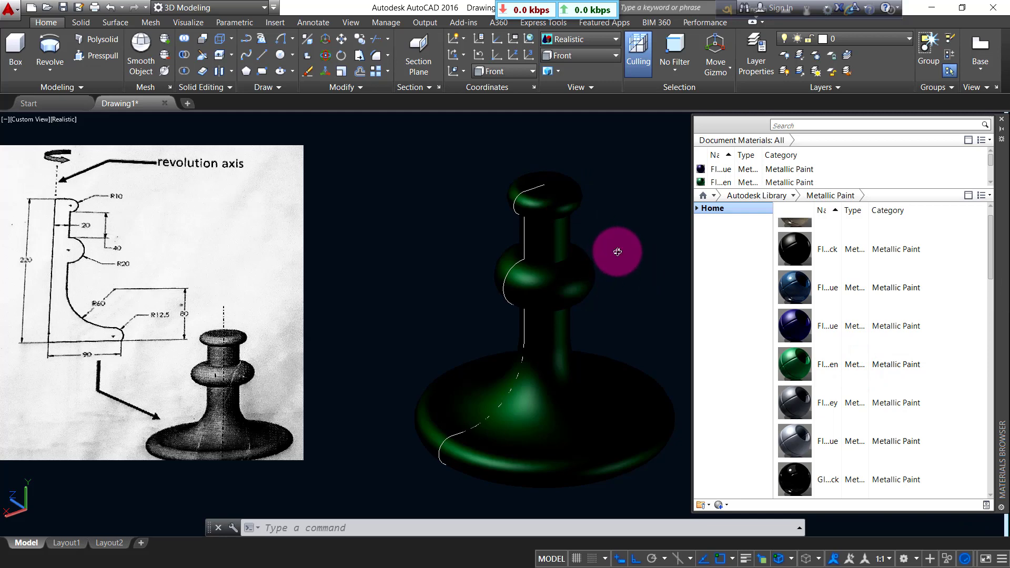
{"action": "mouse_move", "coordinate": [618, 252]}
{"action": "middle_mouse_down", "text": "shift"}
{"action": "mouse_move", "coordinate": [563, 334]}
{"action": "mouse_move", "coordinate": [579, 210]}
{"action": "middle_mouse_up", "text": "shift"}
{"action": "left_click", "coordinate": [1001, 119]}
Step: Switch from Orbit to Free Orbit, then to Continuous Orbit, and set the candlestick spinning
{"action": "mouse_move", "coordinate": [767, 388]}
{"action": "middle_mouse_down", "text": "shift"}
{"action": "mouse_move", "coordinate": [727, 304]}
{"action": "mouse_move", "coordinate": [613, 282]}
{"action": "middle_mouse_up", "text": "shift"}
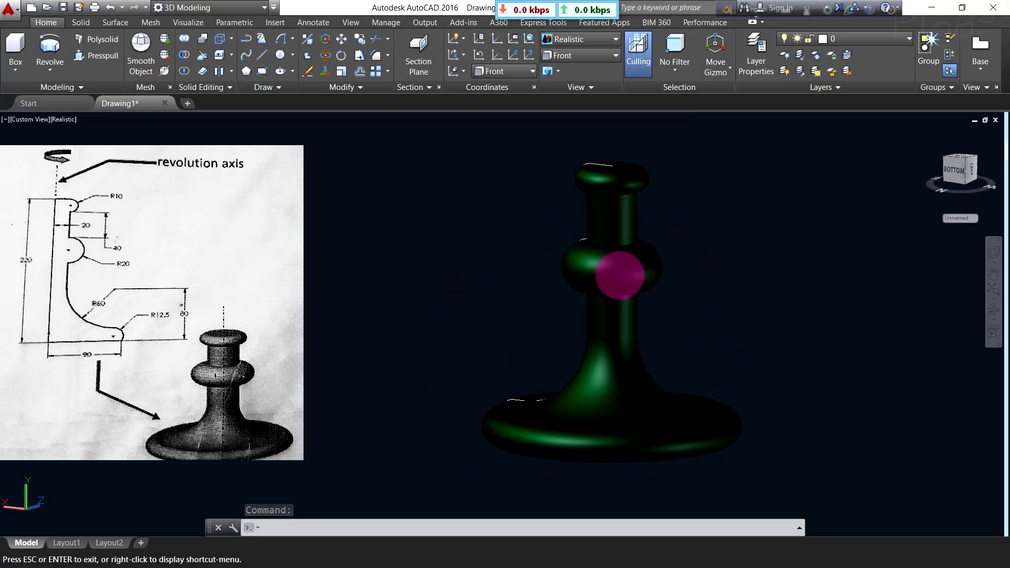
{"action": "left_click", "coordinate": [997, 318]}
{"action": "left_click", "coordinate": [996, 322]}
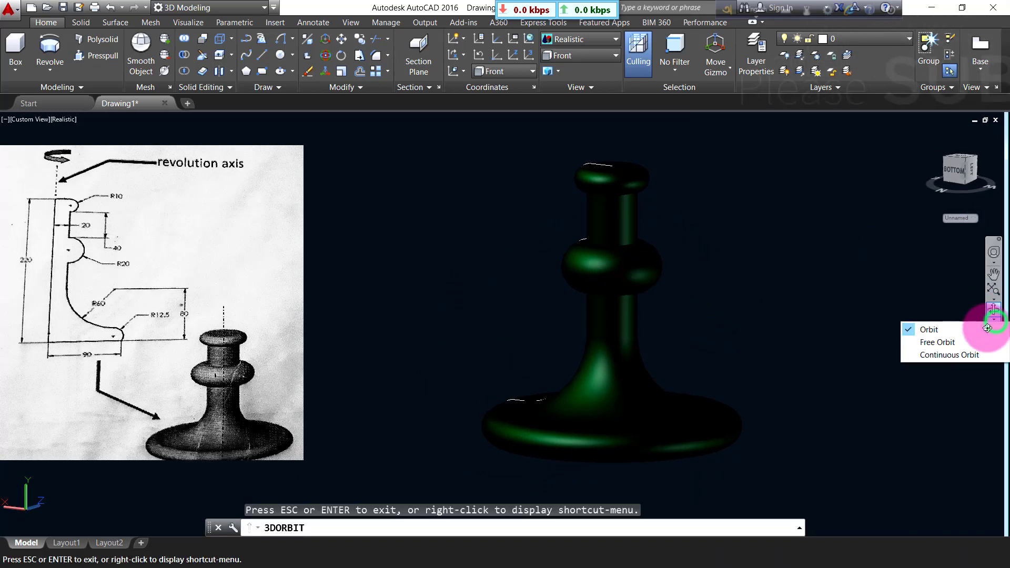
{"action": "left_click", "coordinate": [962, 338]}
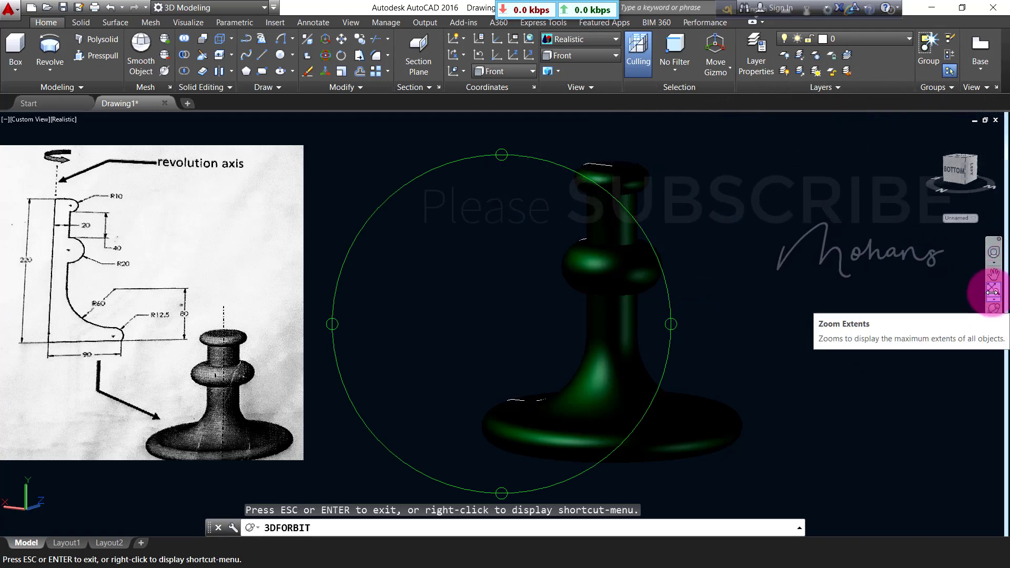
{"action": "left_click", "coordinate": [998, 325]}
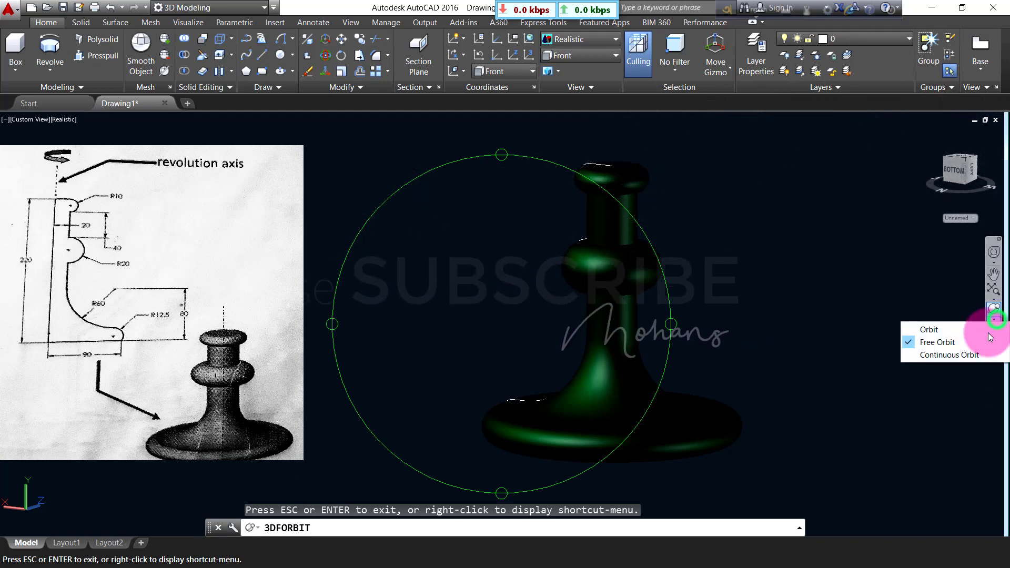
{"action": "left_click", "coordinate": [966, 359]}
{"action": "mouse_move", "coordinate": [755, 300]}
{"action": "left_mouse_down"}
{"action": "mouse_move", "coordinate": [743, 316]}
{"action": "mouse_move", "coordinate": [666, 240]}
{"action": "mouse_move", "coordinate": [734, 296]}
{"action": "left_mouse_up"}
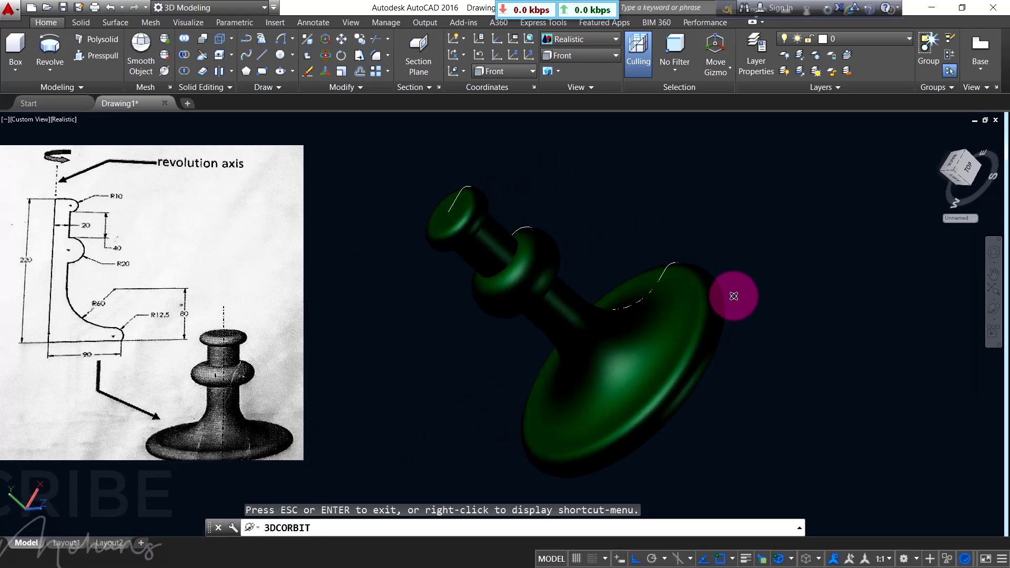